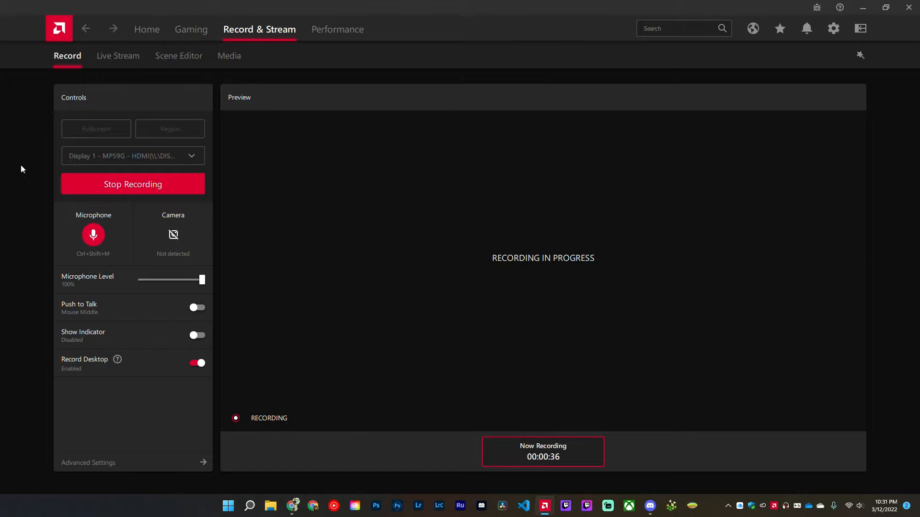
Step: Switch to Adobe Premiere Rush and dismiss the product feedback survey
key("super+d")
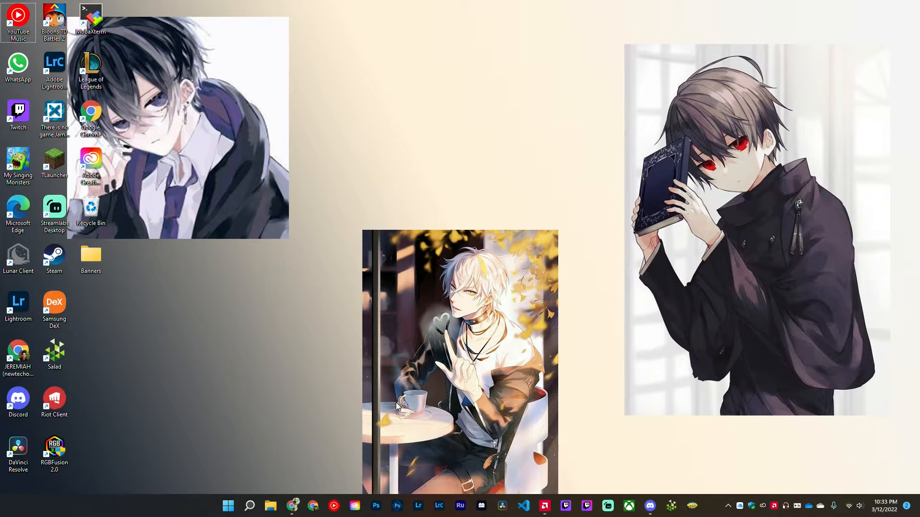
left_click(464, 504)
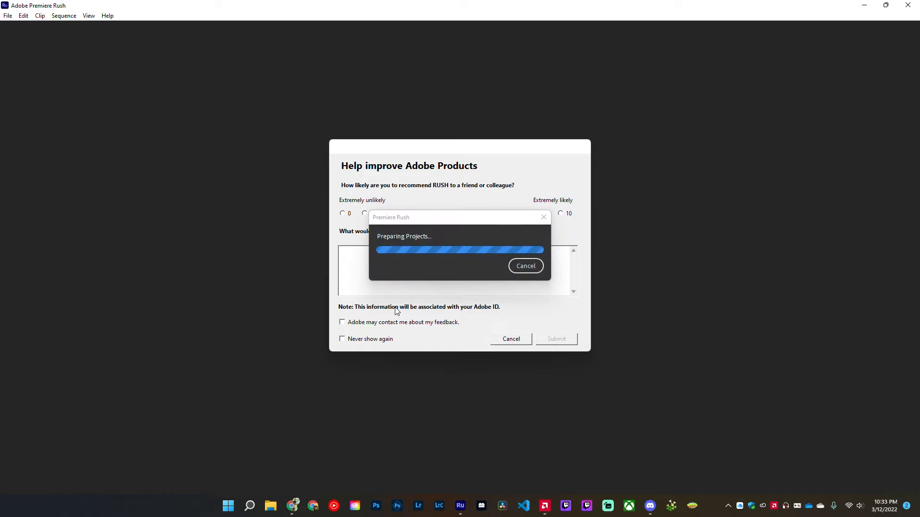
left_click(508, 338)
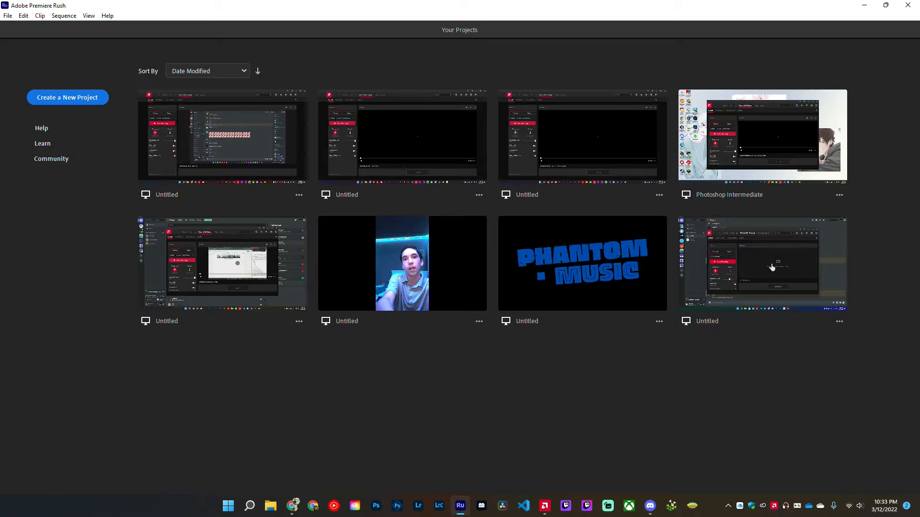
Step: Start a new project and browse to the Videos folder of the user's profile on the C: drive
left_click(84, 98)
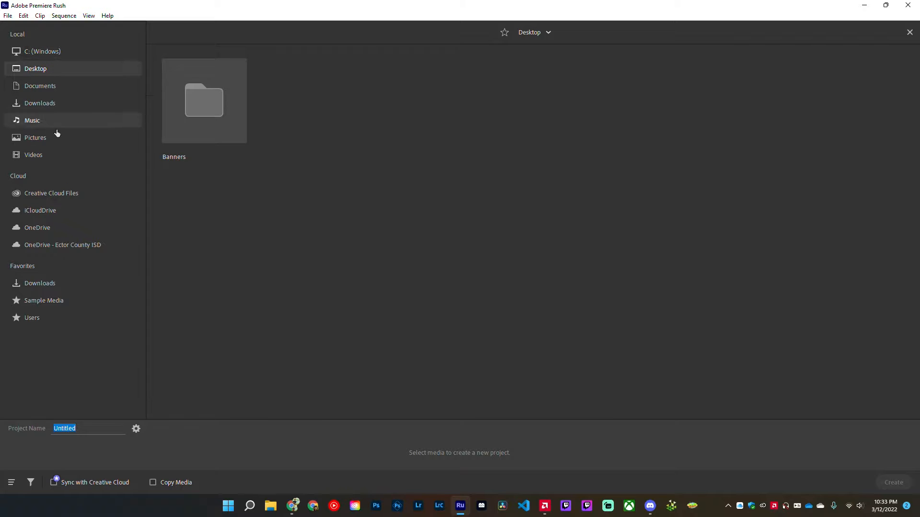
left_click(82, 53)
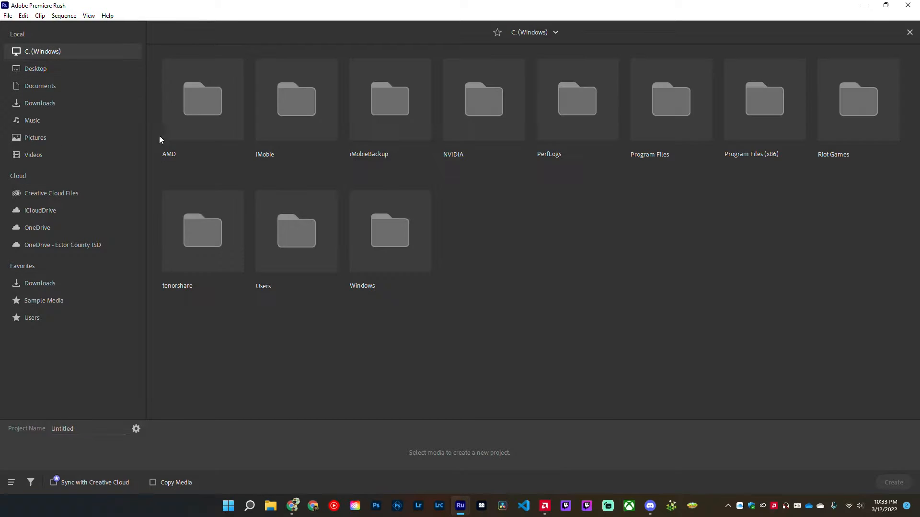
left_click(284, 235)
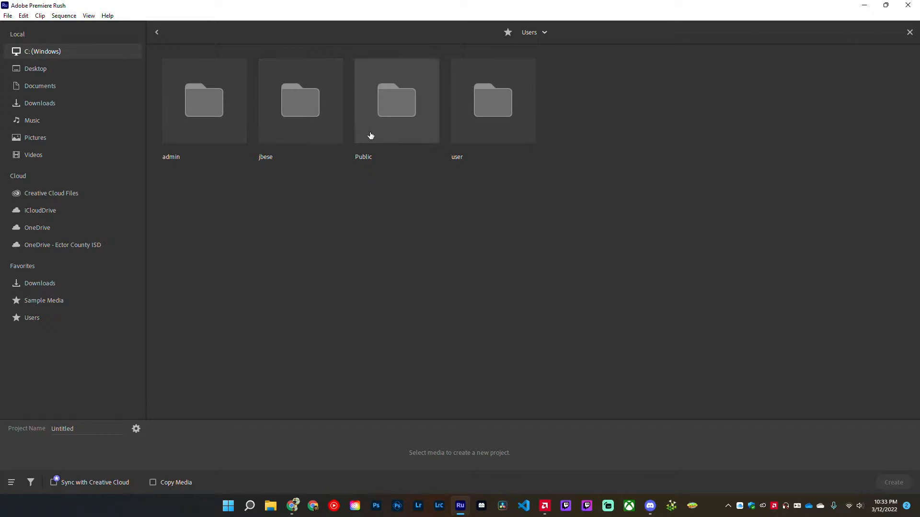
left_click(288, 123)
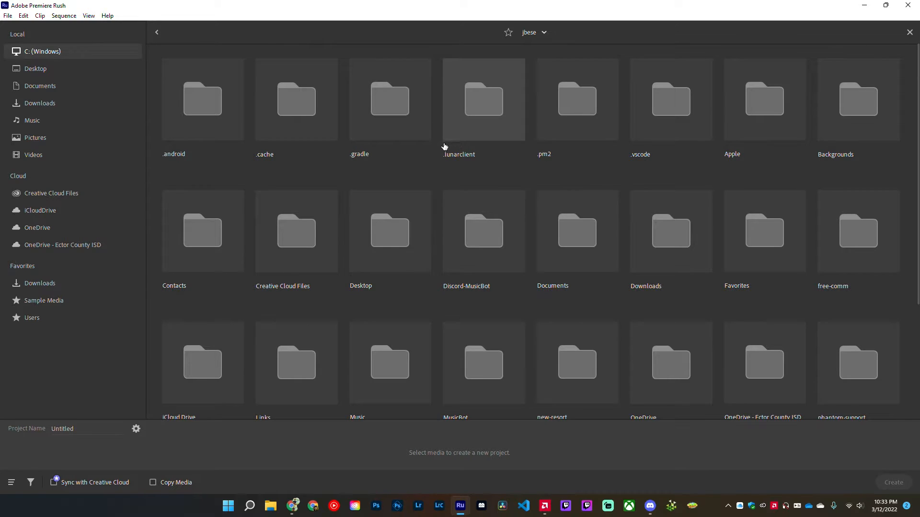
scroll(625, 261, "down", 3)
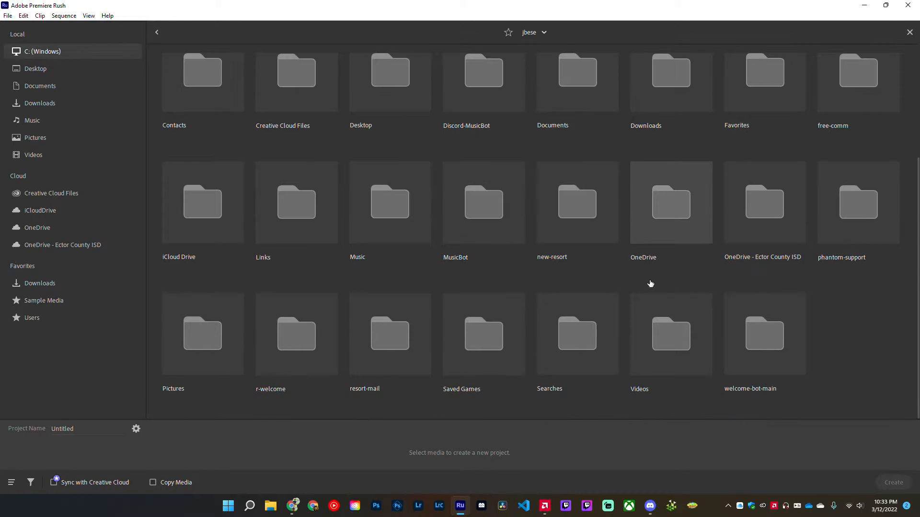
left_click(663, 329)
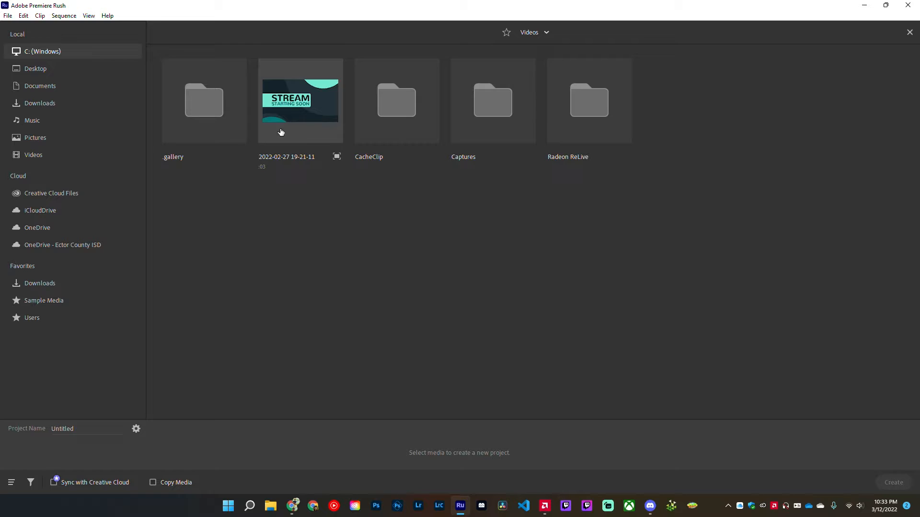
left_click(523, 134)
left_click(156, 33)
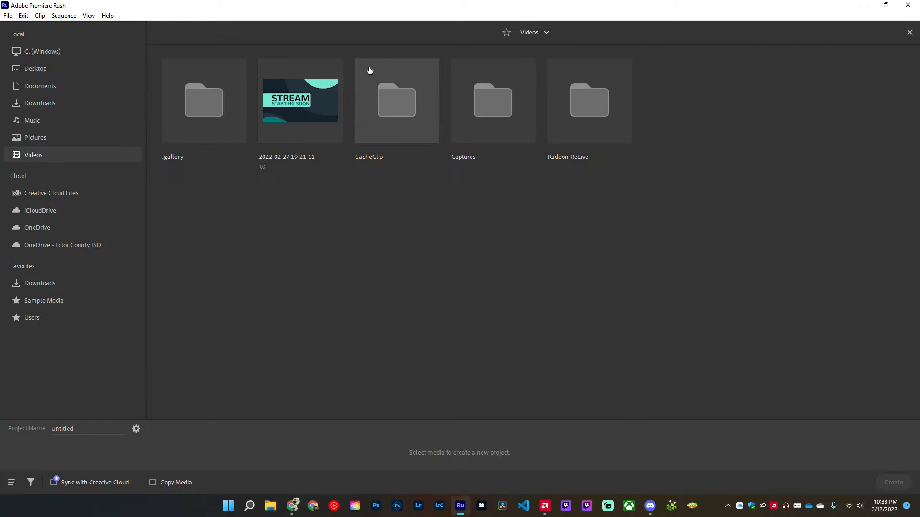
Step: Create the project from the recording stored in the Adobe Lightroom Classic folder under Radeon ReLive
left_click(558, 90)
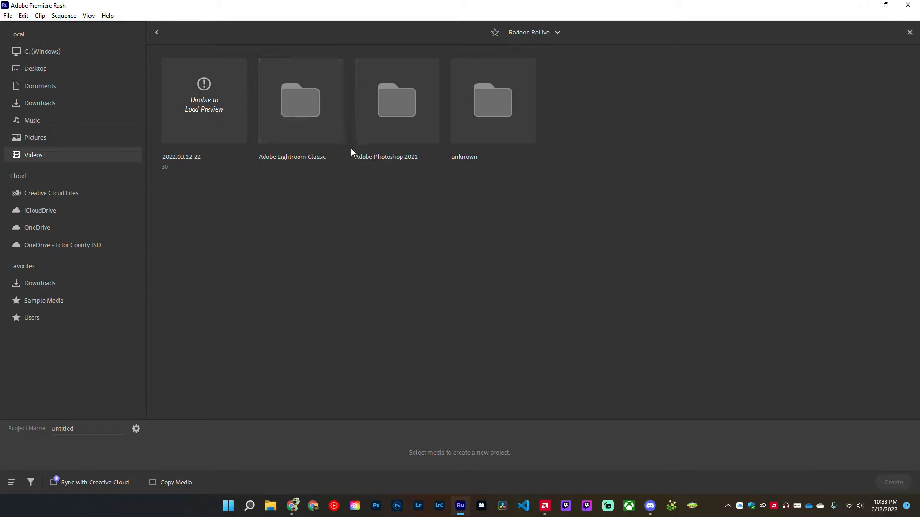
left_click(278, 114)
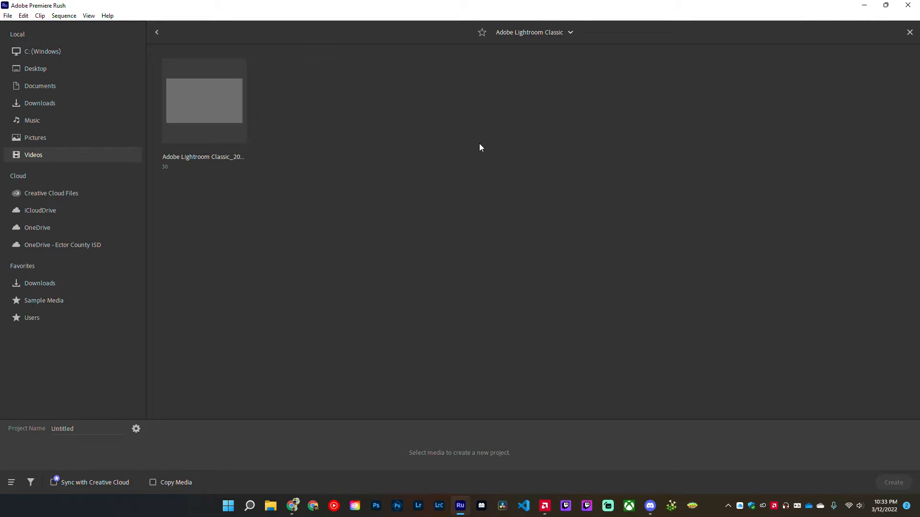
left_click(200, 105)
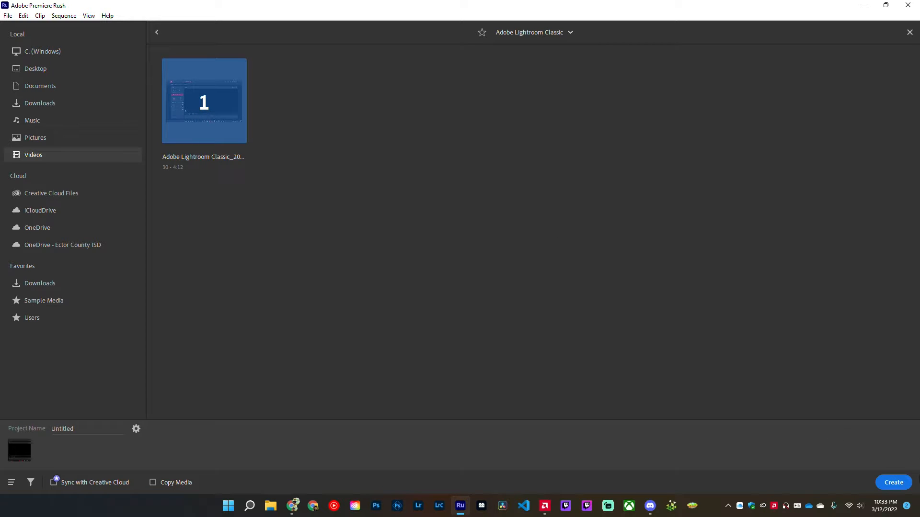
left_click(890, 483)
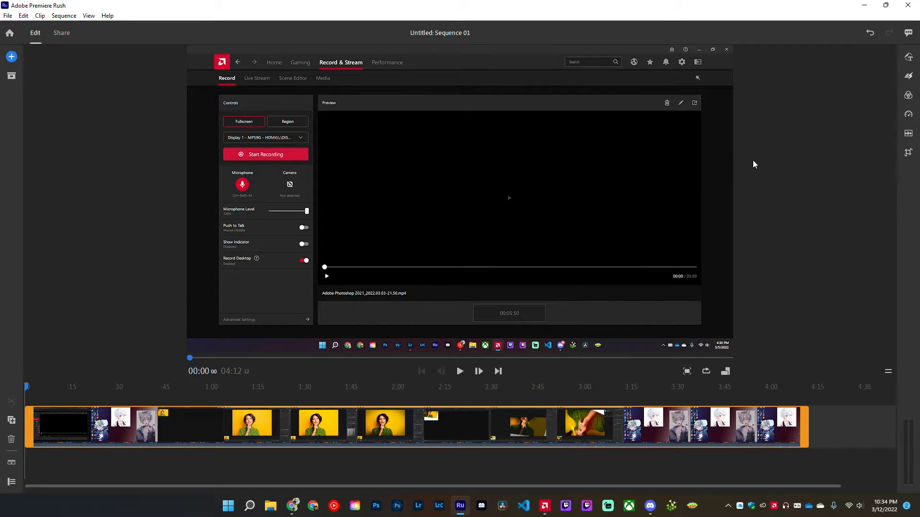
Step: Add the teal and purple wobble transition graphic from Transition Graphics to the start of the timeline
left_click(908, 59)
left_click(765, 83)
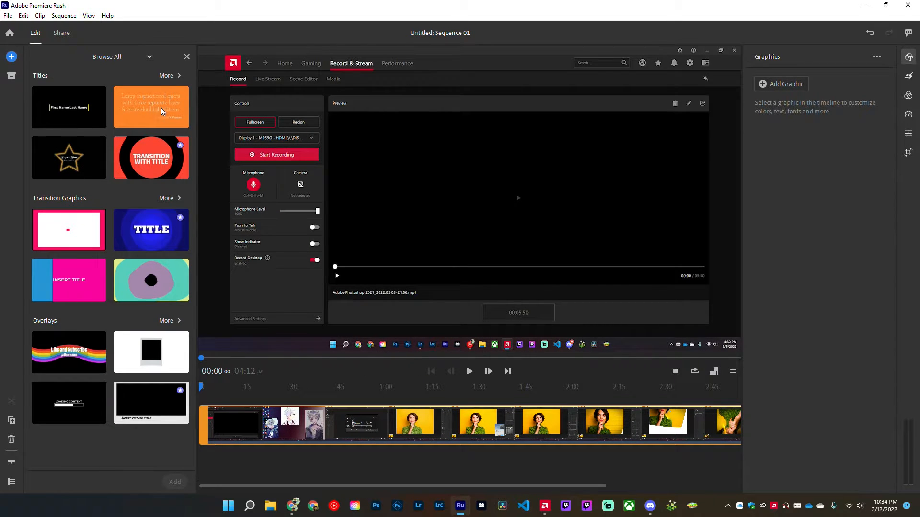
left_click(163, 273)
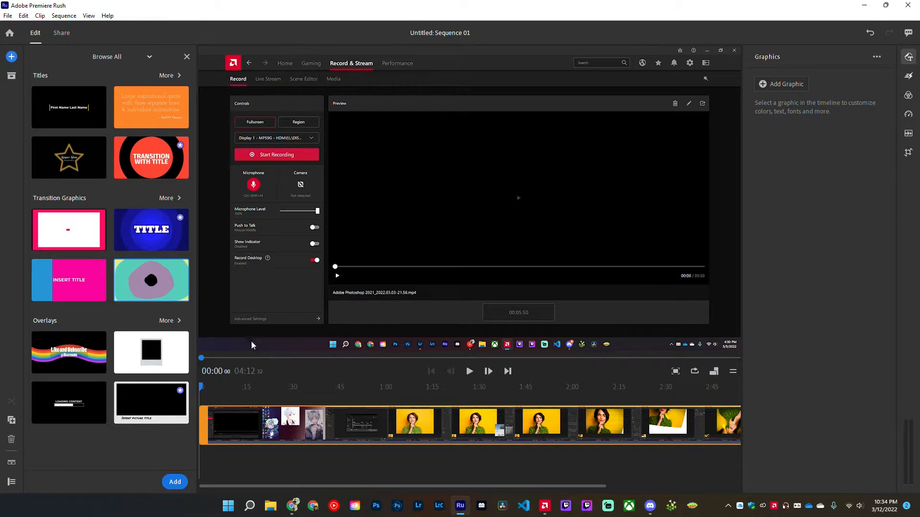
left_click(175, 482)
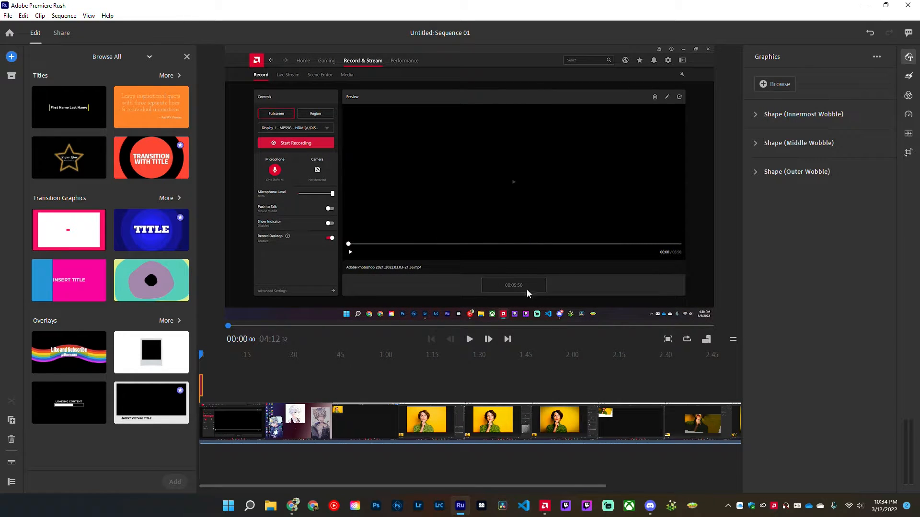
Step: Look over the clip along the timeline and the graphic's Shape (Innermost Wobble) settings
scroll(583, 447, "right", 5)
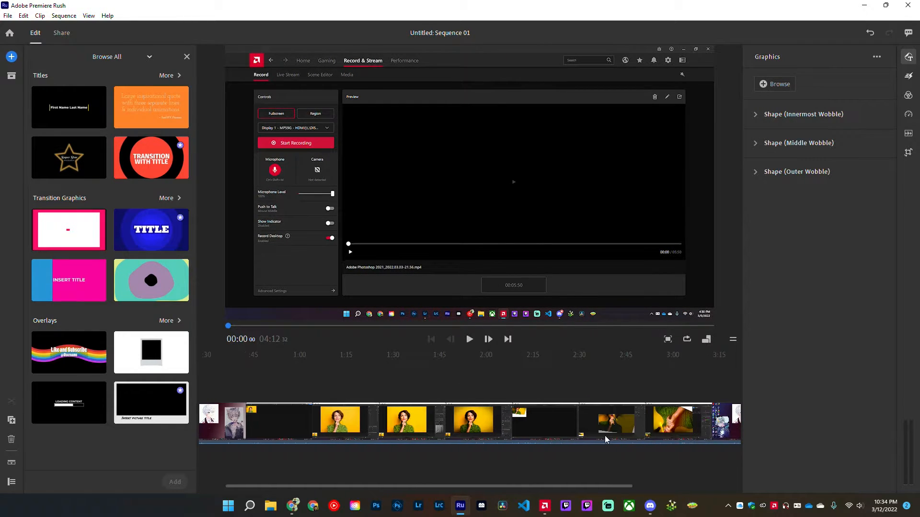
scroll(583, 447, "right", 2)
scroll(567, 444, "left", 6)
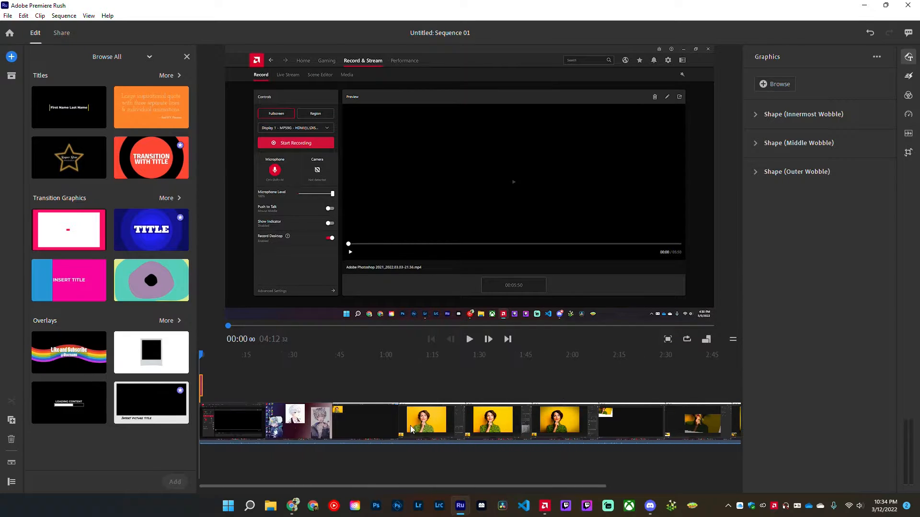
scroll(411, 426, "right", 3)
scroll(365, 417, "right", 2)
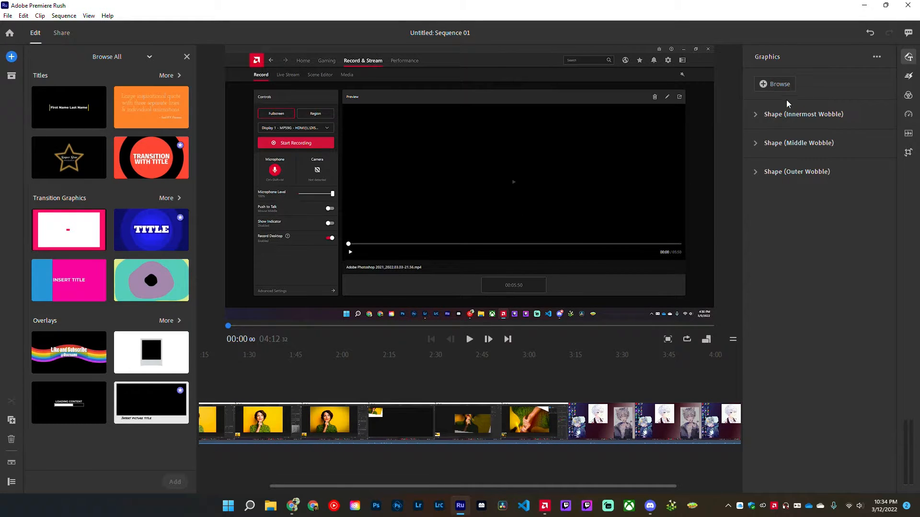
left_click(755, 115)
left_click(753, 115)
left_click(753, 114)
left_click(754, 115)
Step: Close the graphics browser and settings and briefly preview the transition graphic at the start of the timeline
left_click(909, 57)
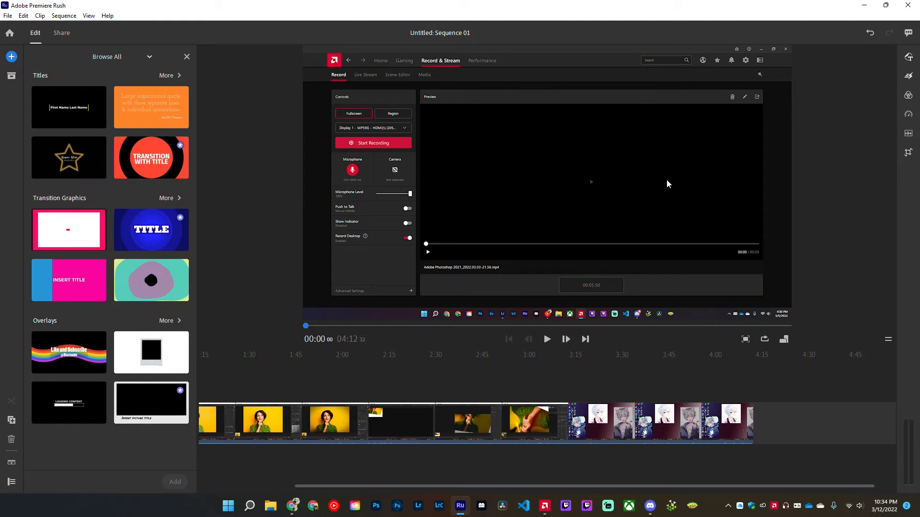
left_click(187, 56)
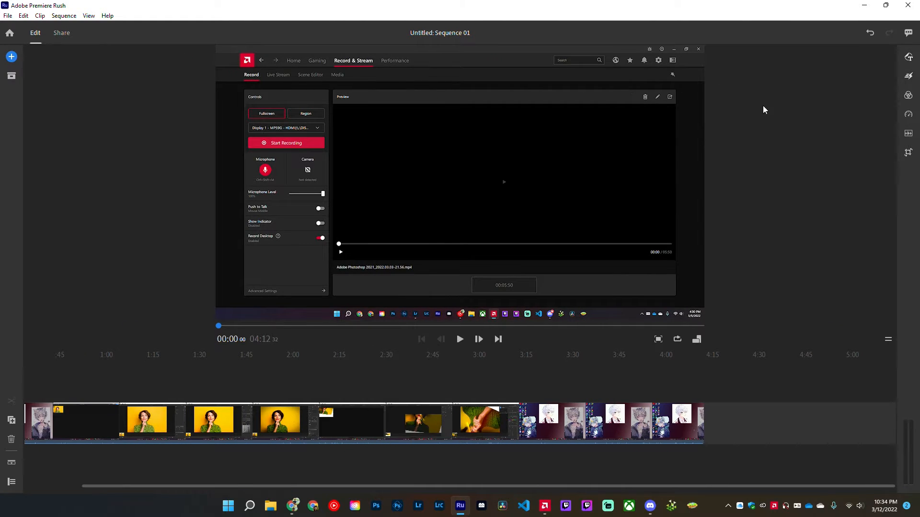
scroll(103, 402, "left", 5)
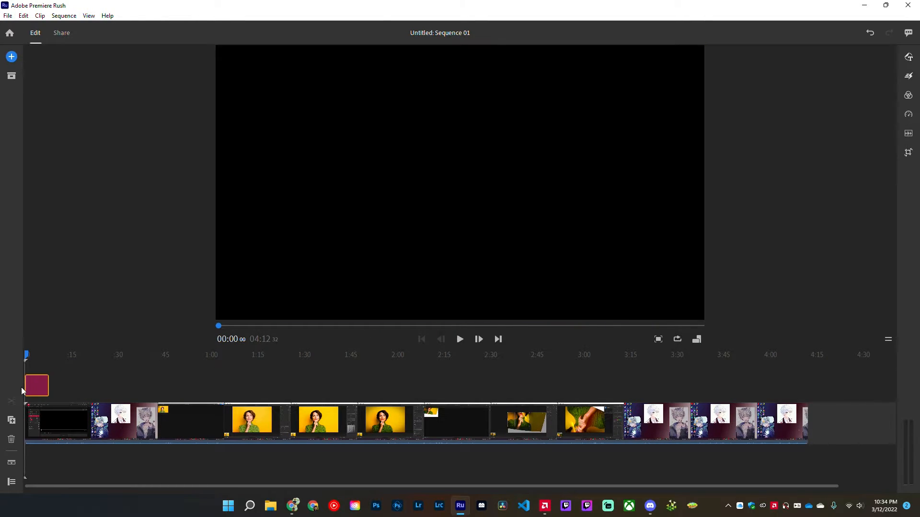
left_click_drag(32, 386, 7, 380)
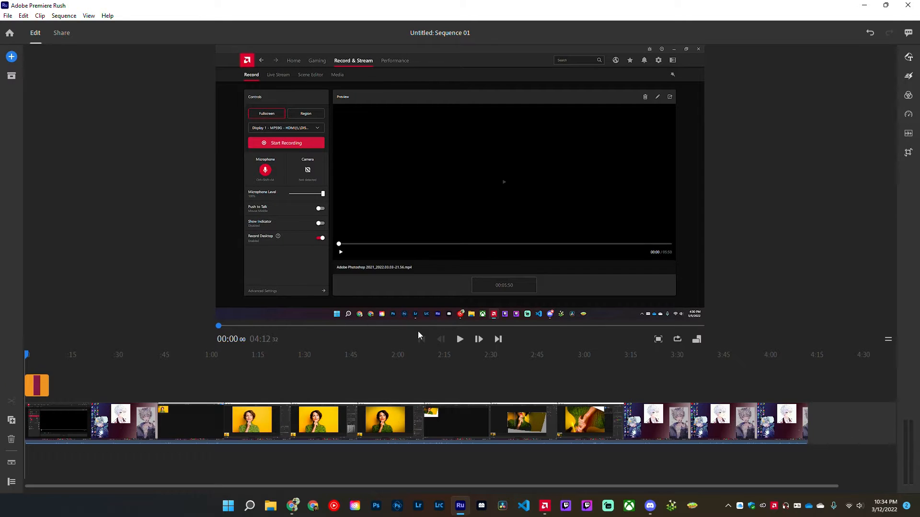
left_click(459, 339)
left_click(459, 339)
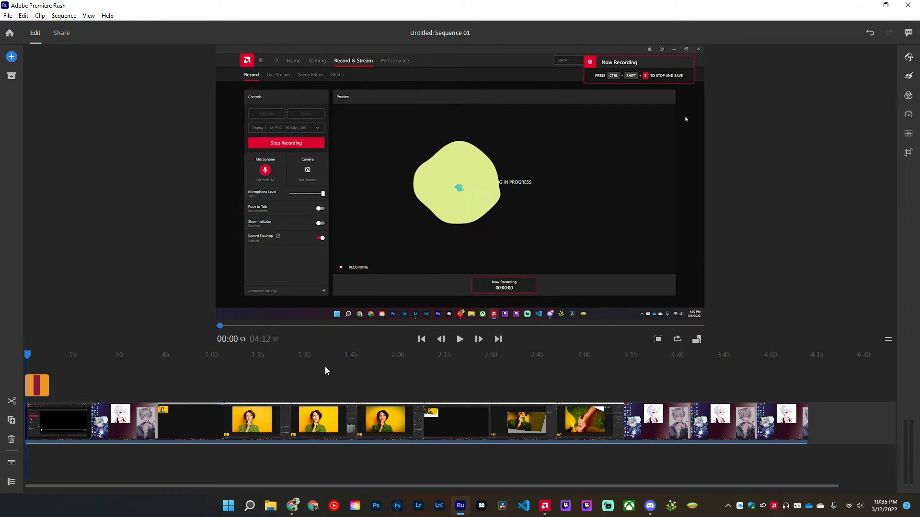
Step: Move the transition graphic to about 0:52 on the timeline and play the sequence through it
left_click_drag(37, 390, 198, 391)
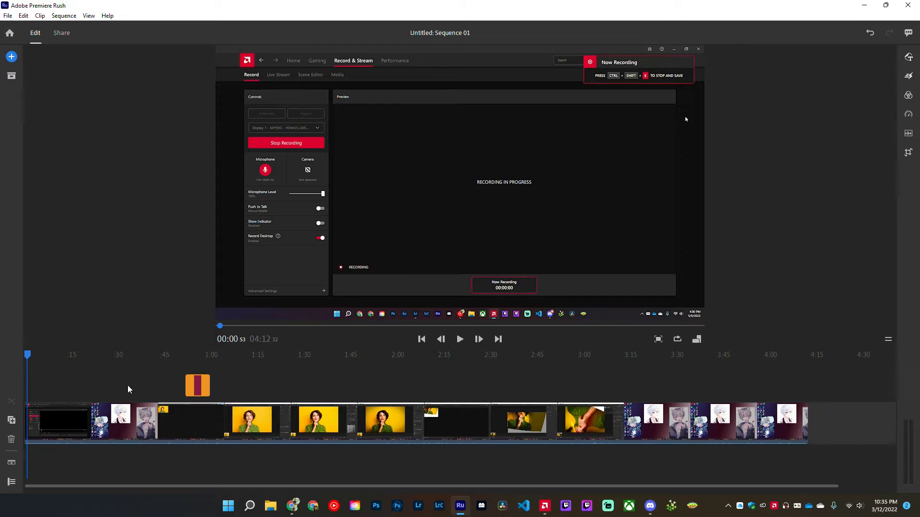
left_click(160, 390)
left_click(178, 386)
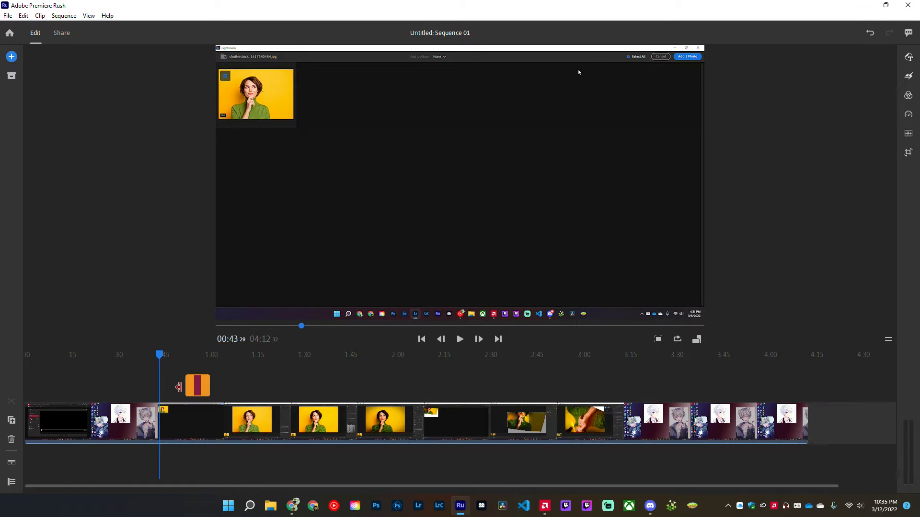
left_click(179, 371)
key("space")
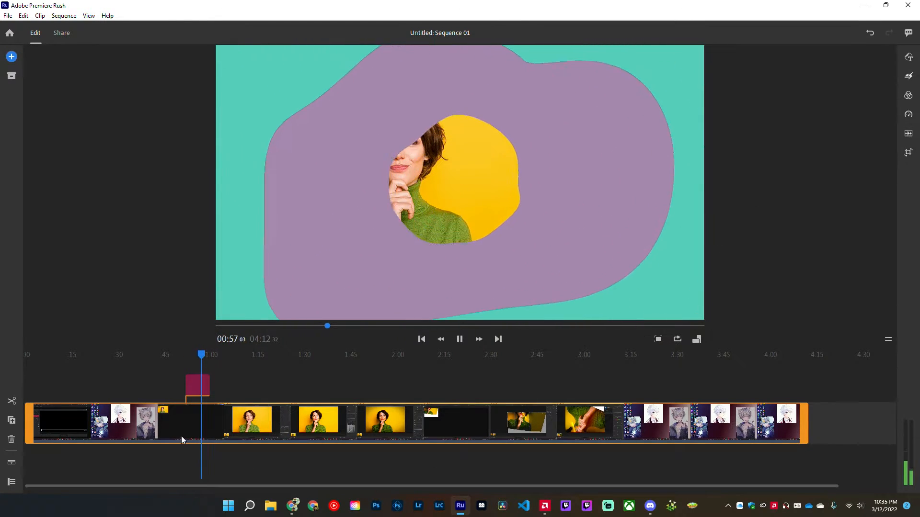
Step: Examine the Speed settings for the transition graphic and for the main video clip
left_click(198, 385)
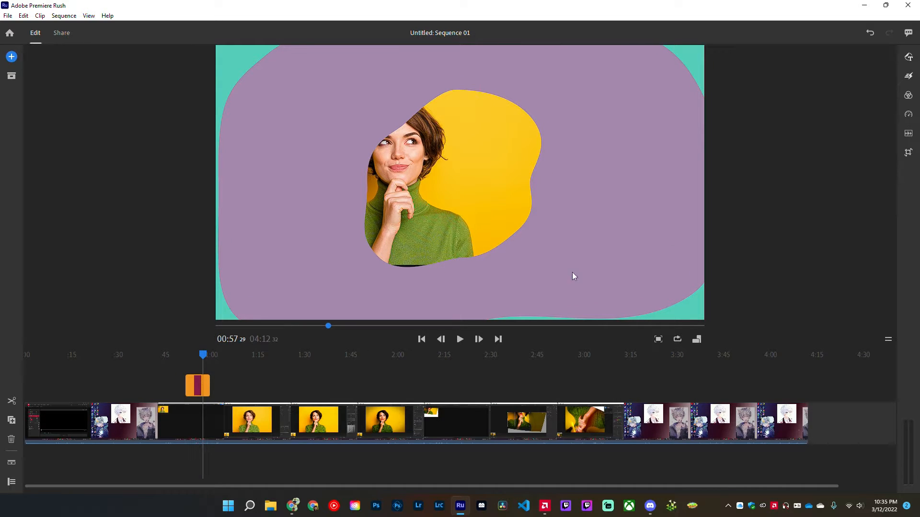
left_click(909, 115)
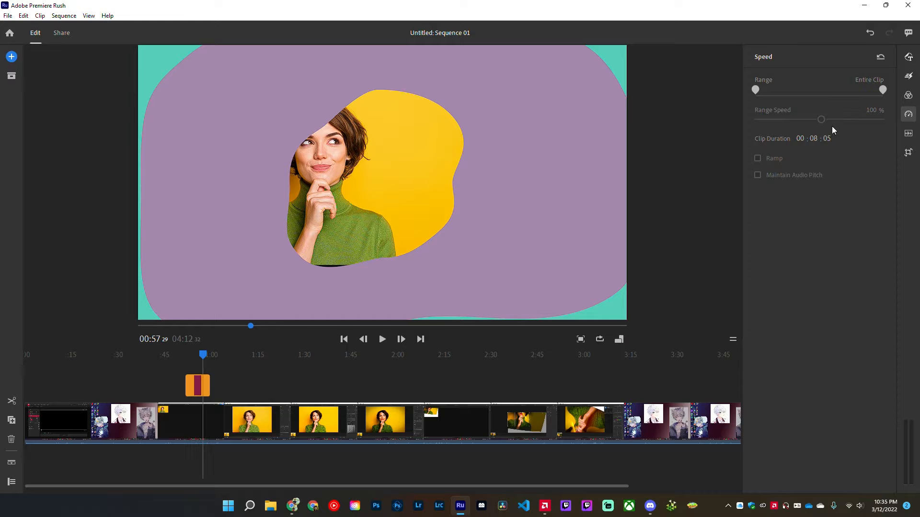
left_click(353, 414)
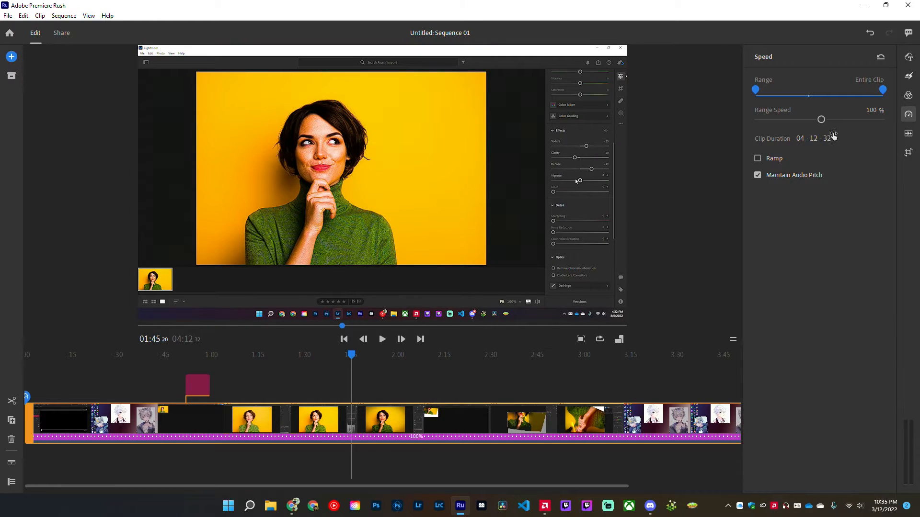
Step: Delete the transition graphic from the timeline
left_click(196, 390)
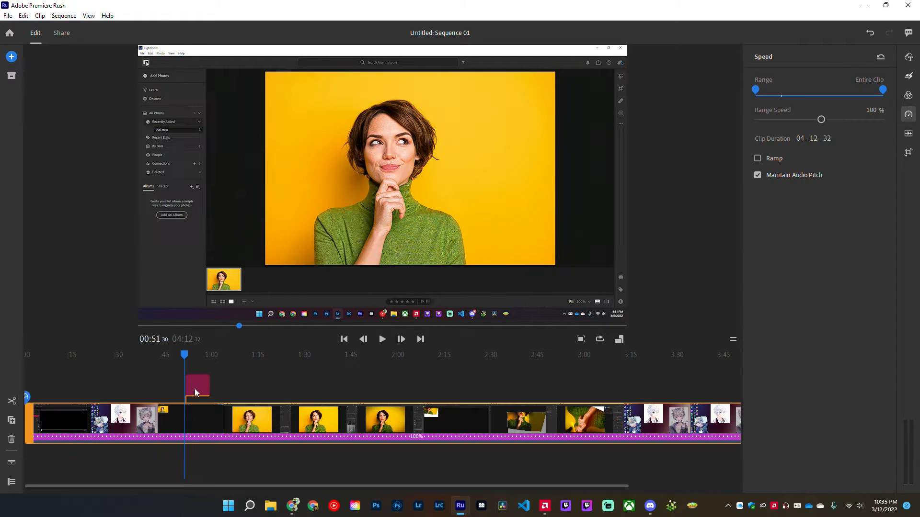
key("Delete")
Step: Try a range speed of 152% on the main video clip and set it back to 100%
left_click(212, 419)
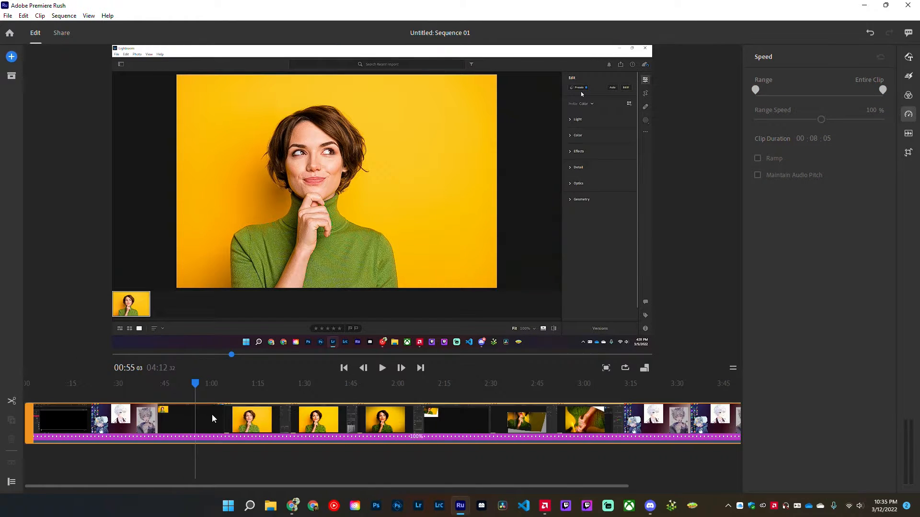
mouse_move(821, 119)
left_mouse_down()
mouse_move(848, 119)
mouse_move(805, 120)
mouse_move(830, 128)
left_mouse_up()
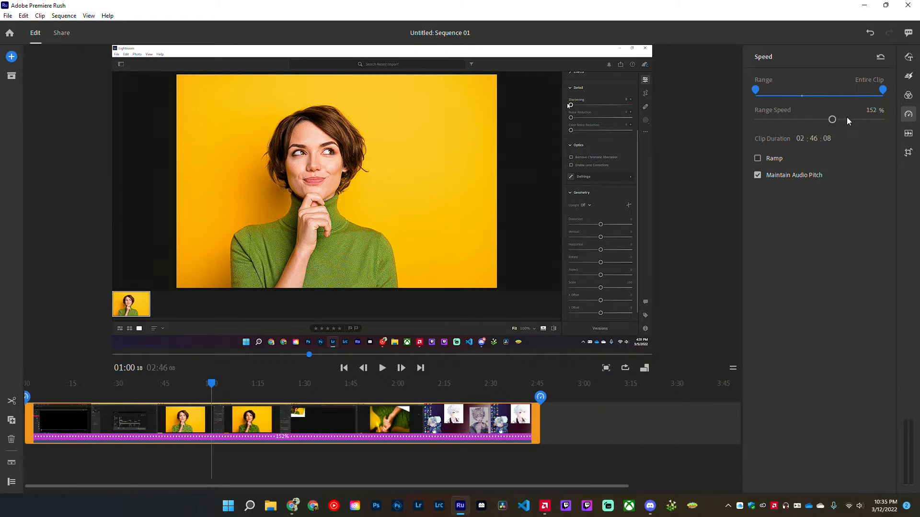
type("100")
key("Return")
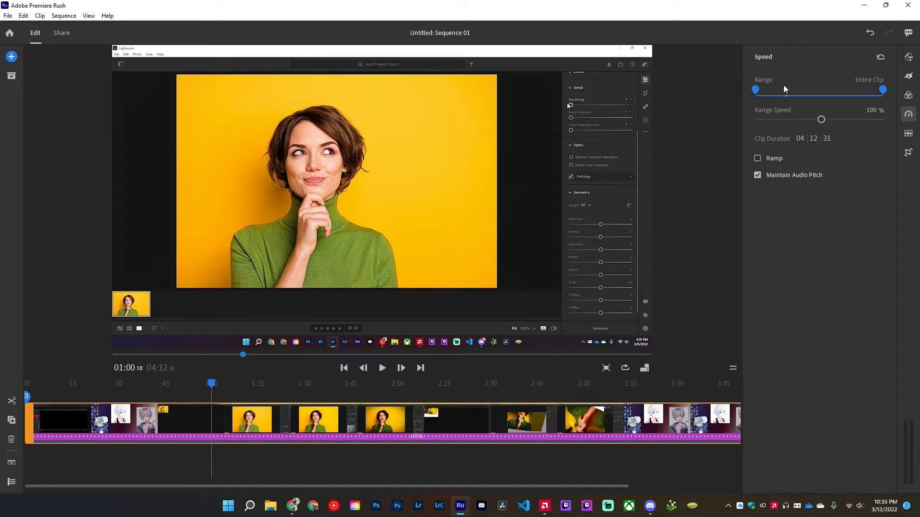
Step: Split the main video clip at about 1:00 and show the transition effects
left_click(909, 114)
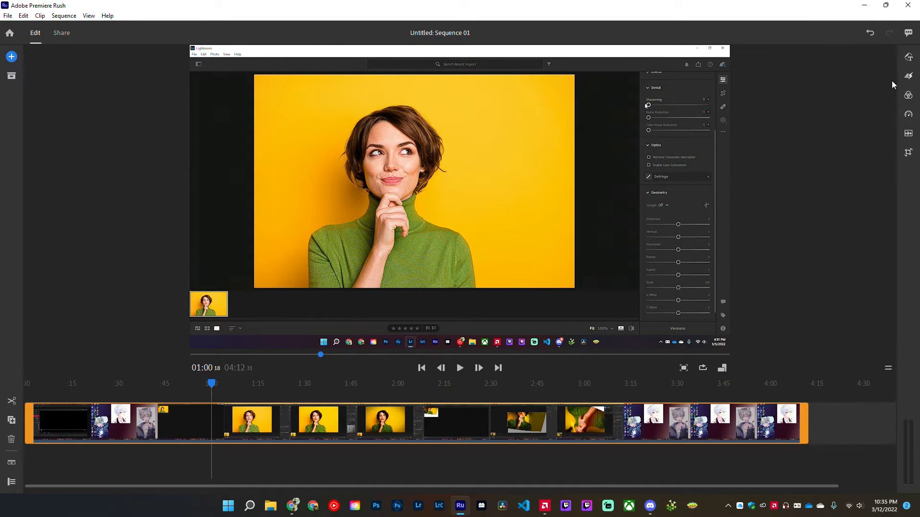
left_click(908, 79)
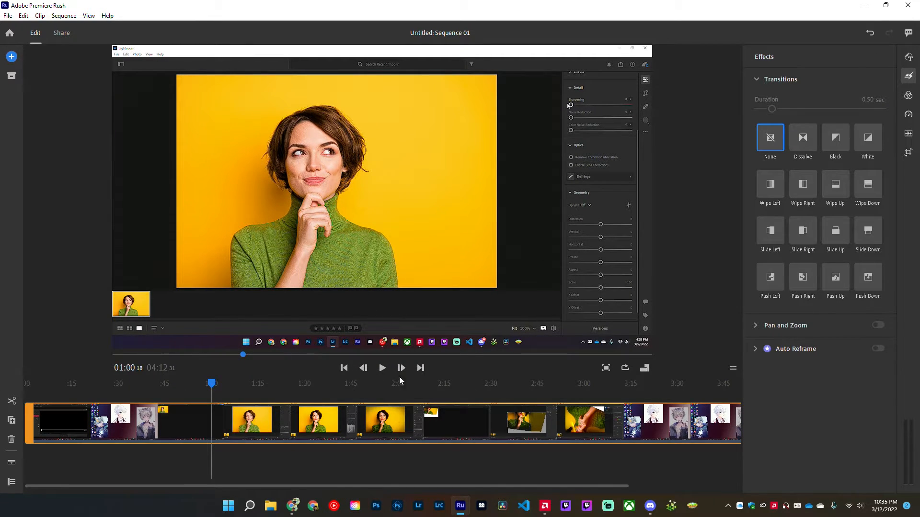
left_click(13, 403)
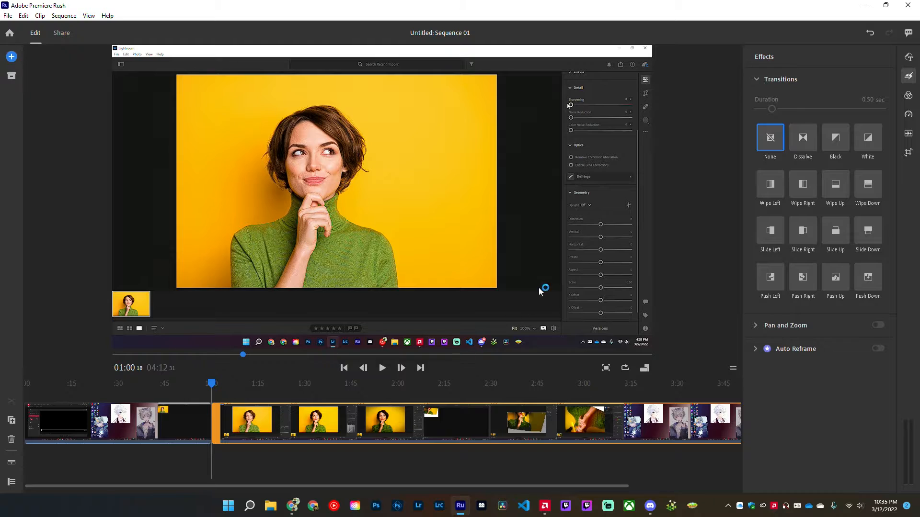
Step: Apply a Dissolve transition at the cut between the two clips and play the sequence through it
mouse_move(807, 139)
left_mouse_down()
mouse_move(511, 244)
mouse_move(280, 348)
mouse_move(221, 418)
left_mouse_up()
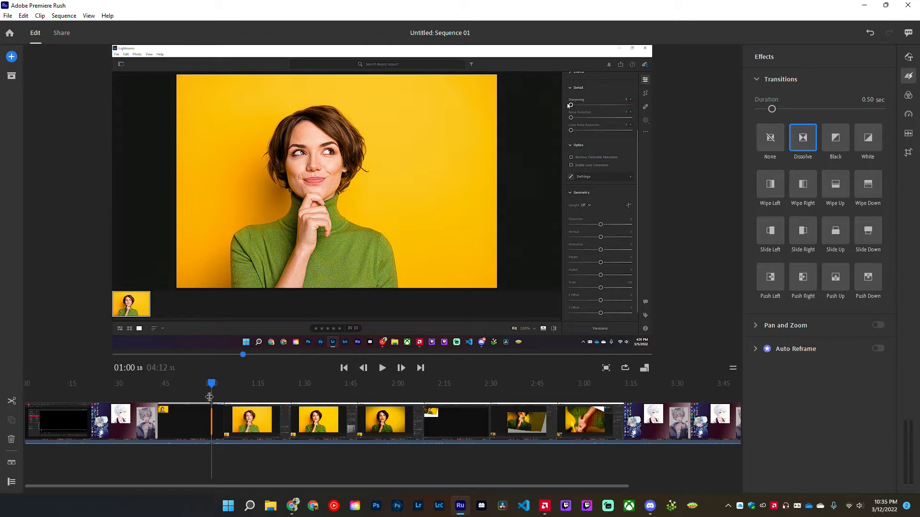
left_click_drag(210, 397, 208, 397)
left_click(383, 368)
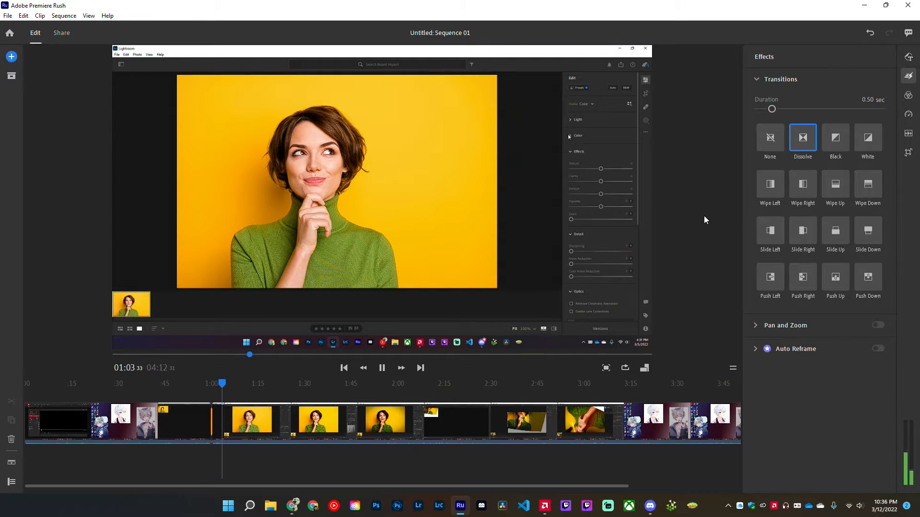
key("space")
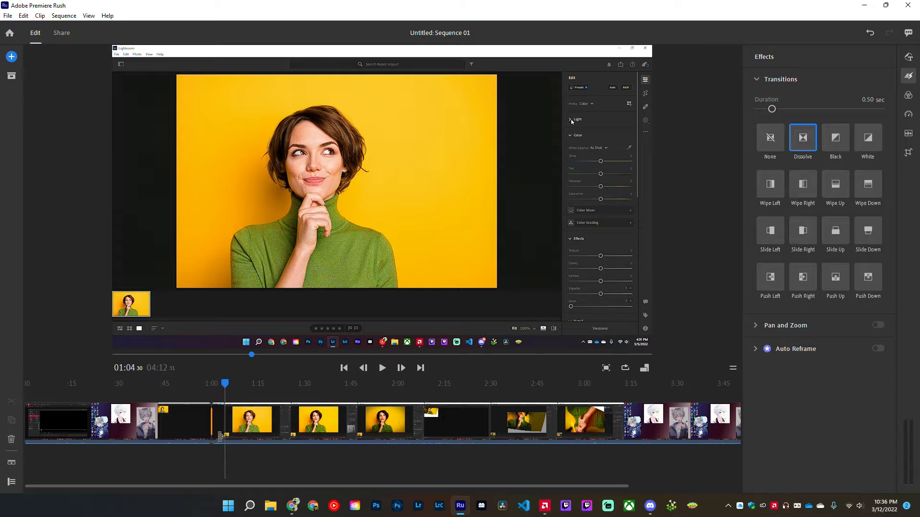
Step: Try a 5-second duration on the Dissolve transition and set it to 2 seconds
left_click(876, 97)
type("5")
key("Return")
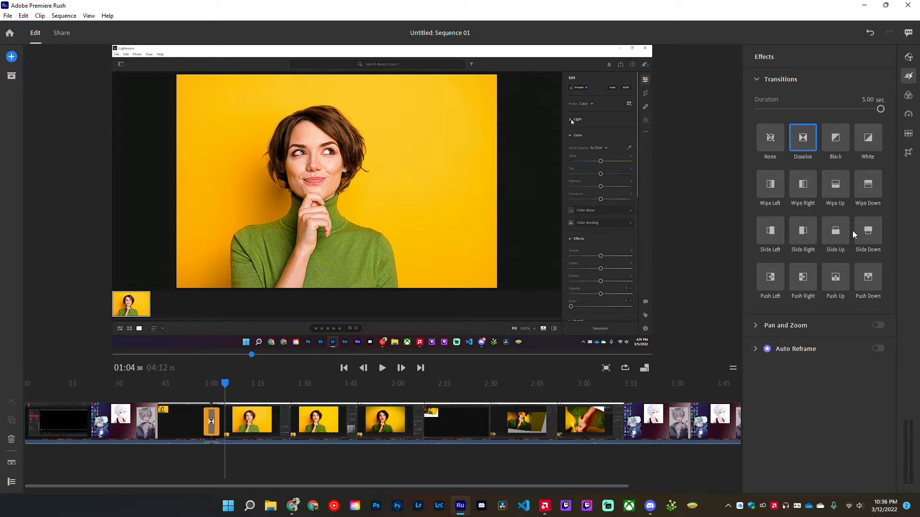
left_click(866, 99)
type("1")
key("Return")
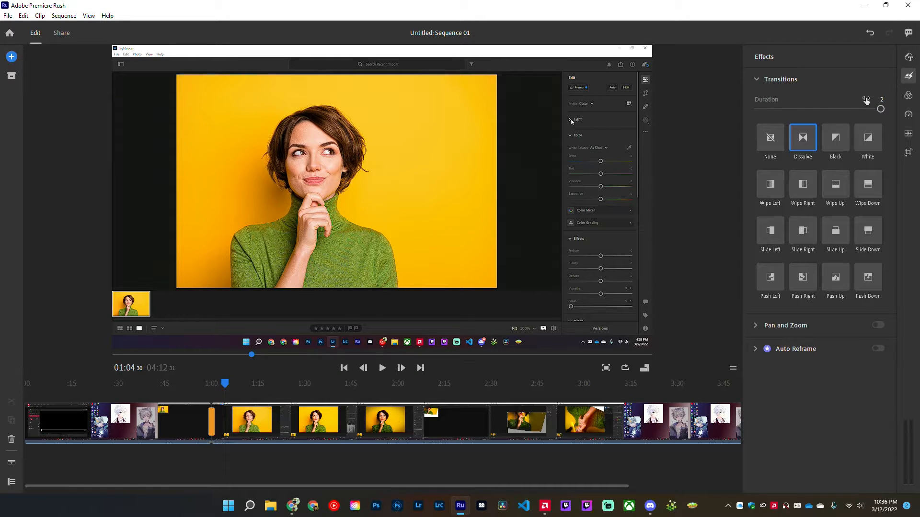
Step: Play the sequence through the Dissolve transition and shift the transition to just after the cut
left_click(208, 402)
key("space")
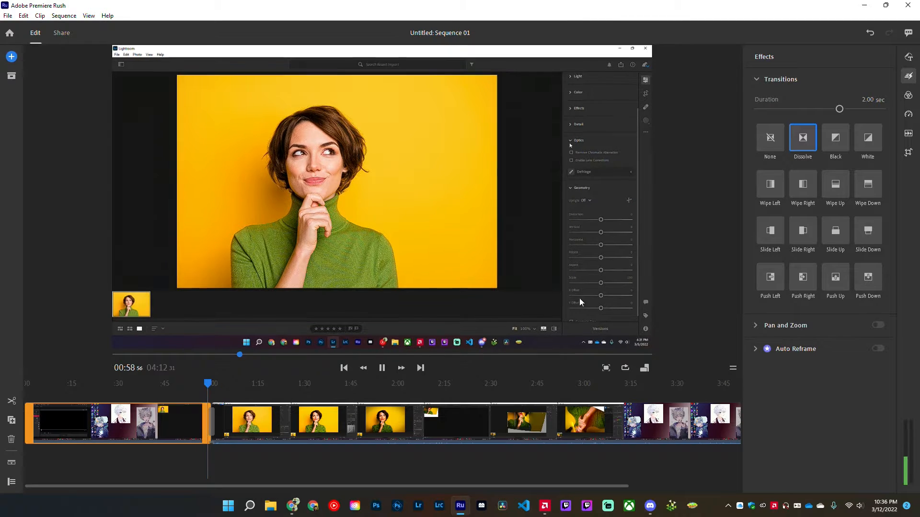
left_click(215, 405)
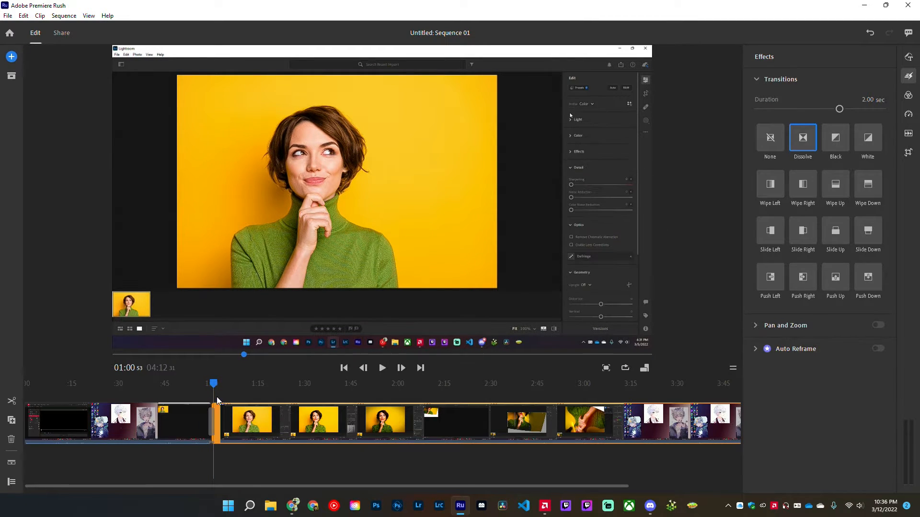
left_click(212, 417)
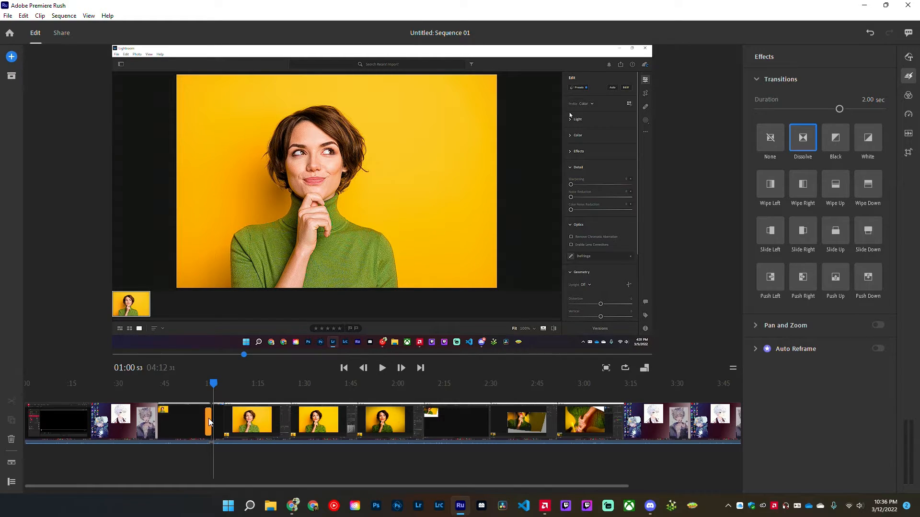
left_click(224, 421)
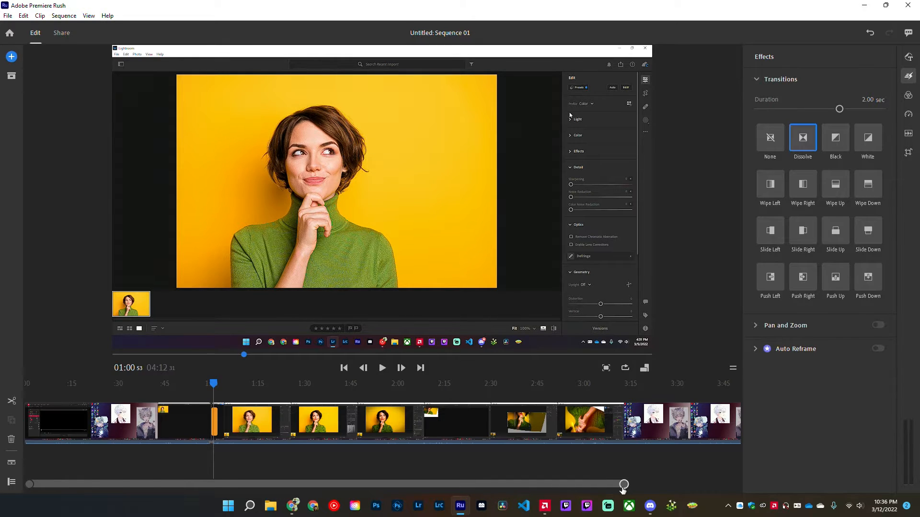
Step: Stretch the Dissolve transition on the timeline to 19.20 seconds and play the sequence into it from about 0:49
left_click_drag(627, 487, 447, 487)
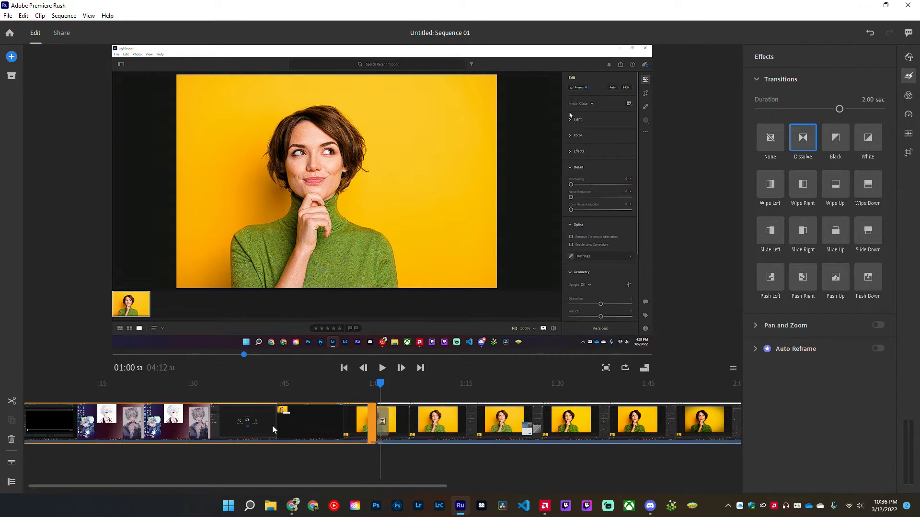
left_click(272, 426)
left_click(382, 422)
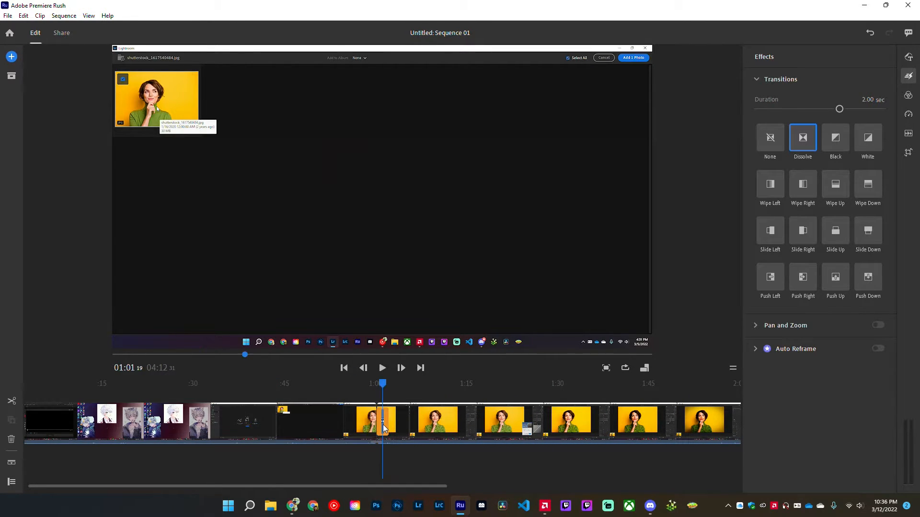
left_click_drag(381, 422, 329, 423)
left_click(312, 392)
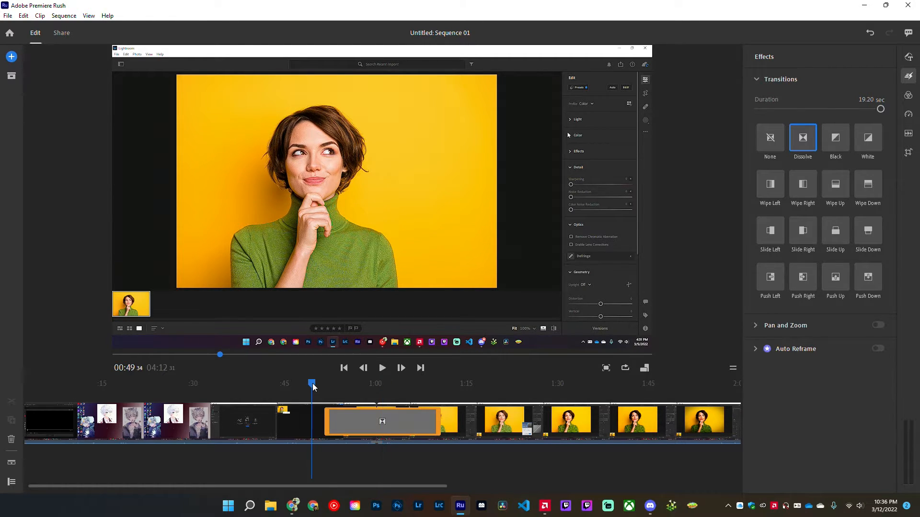
key("space")
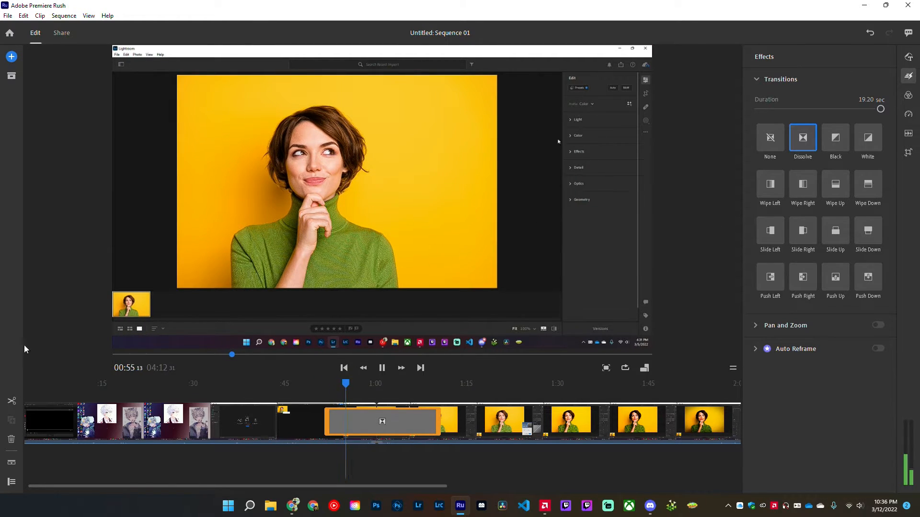
key("space")
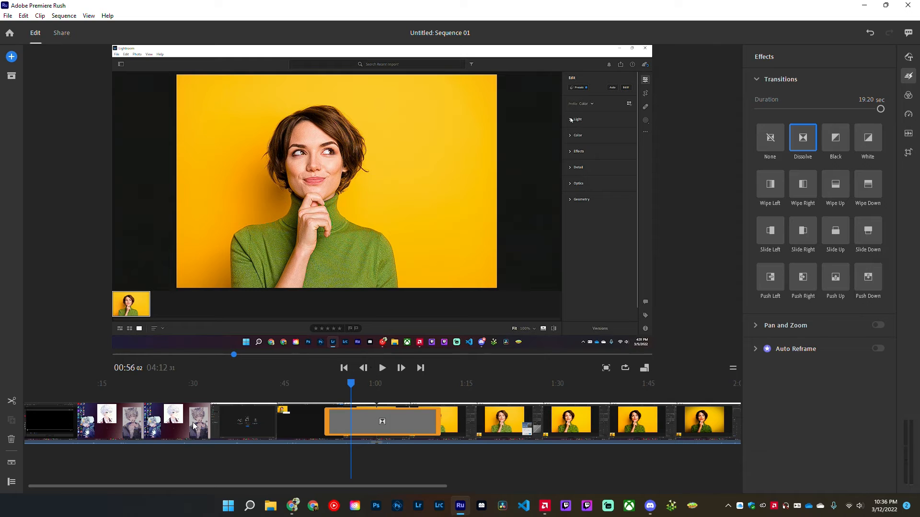
Step: Replace the Dissolve transition at the cut between the two clips with a Black transition
left_click(373, 422)
key("Delete")
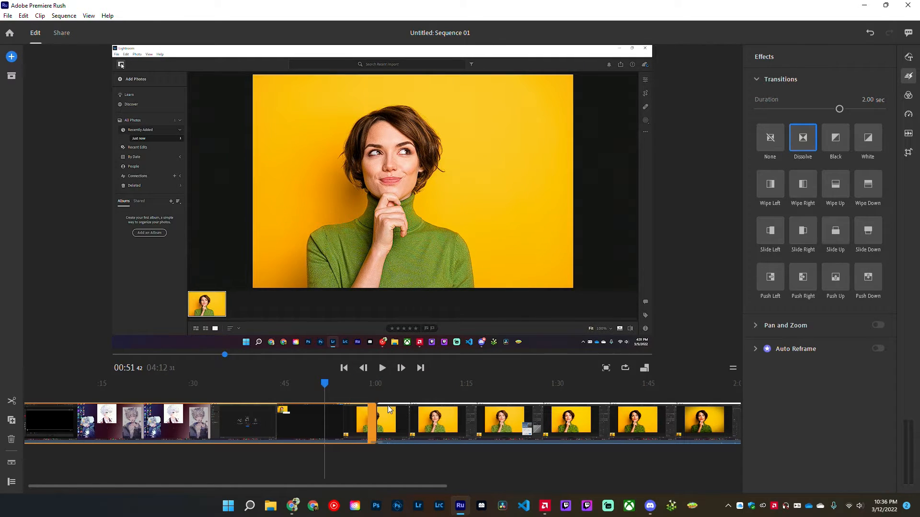
left_click_drag(836, 143, 363, 417)
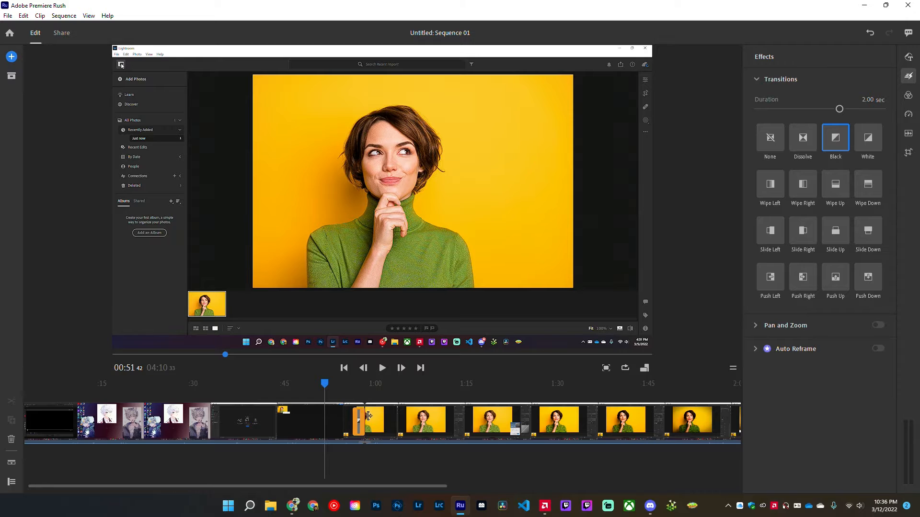
Step: Stretch the Black transition to about 10 seconds and play the sequence into it
left_click_drag(364, 417, 384, 419)
key("space")
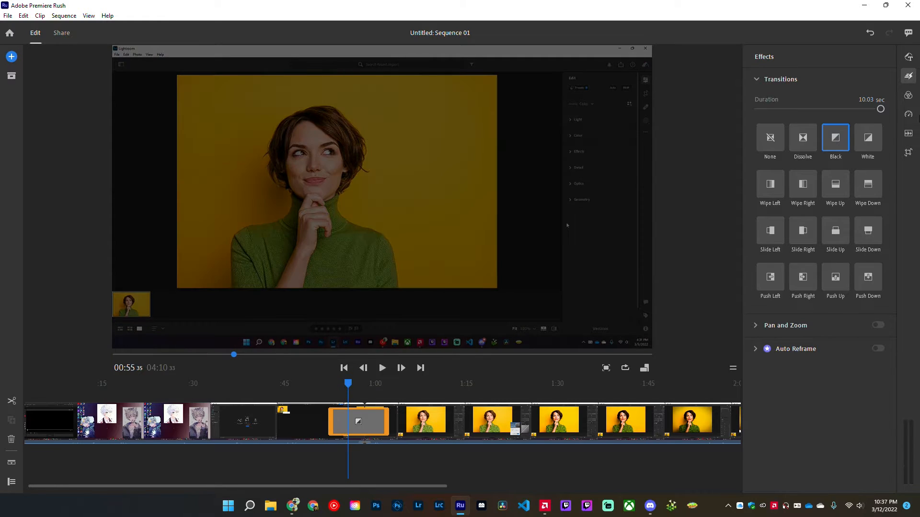
key("space")
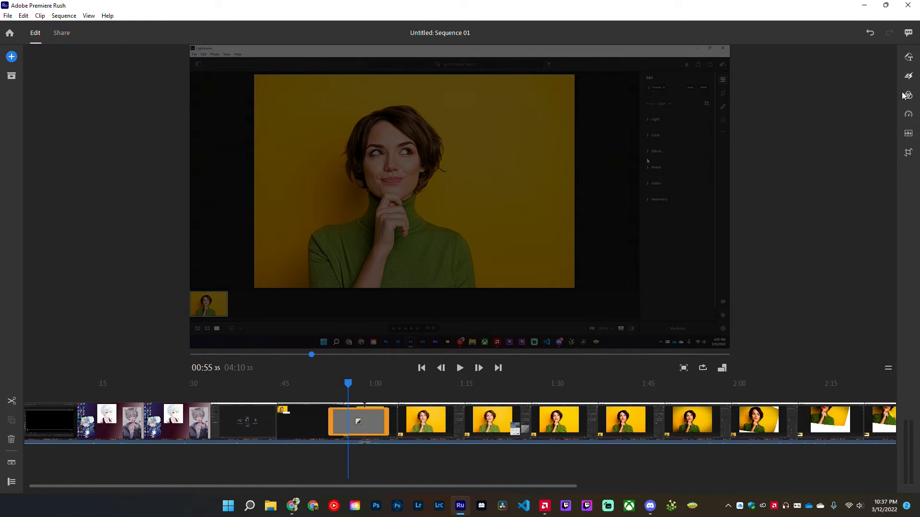
left_click(909, 78)
Step: Trim the end of the last video clip so the sequence ends at about 3:41
left_click_drag(518, 483, 579, 445)
left_click(320, 421)
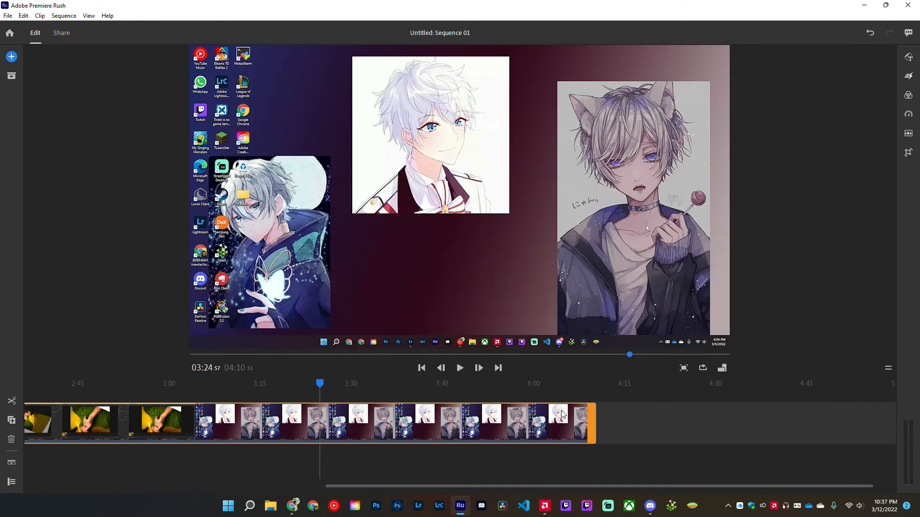
left_click_drag(588, 420, 490, 422)
Step: Check the trimmed clip at several points and play it from about 3:28
left_click(377, 396)
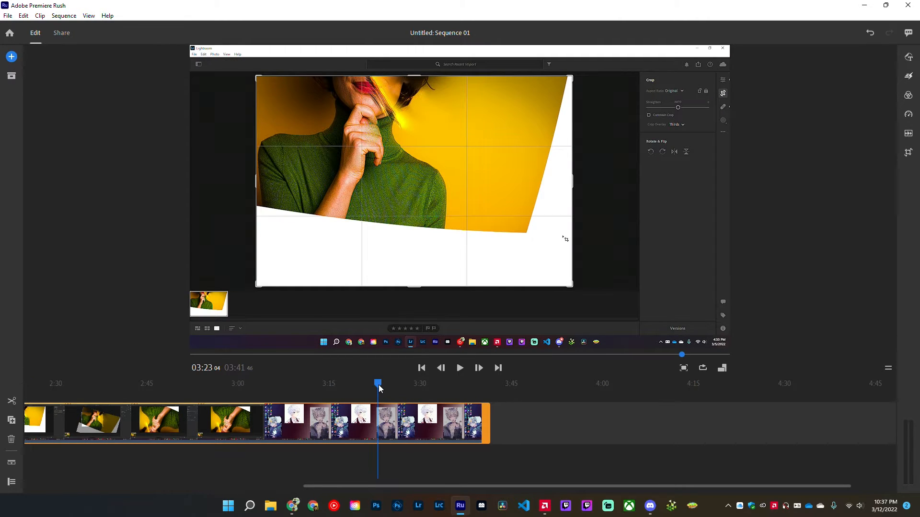
left_click(301, 421)
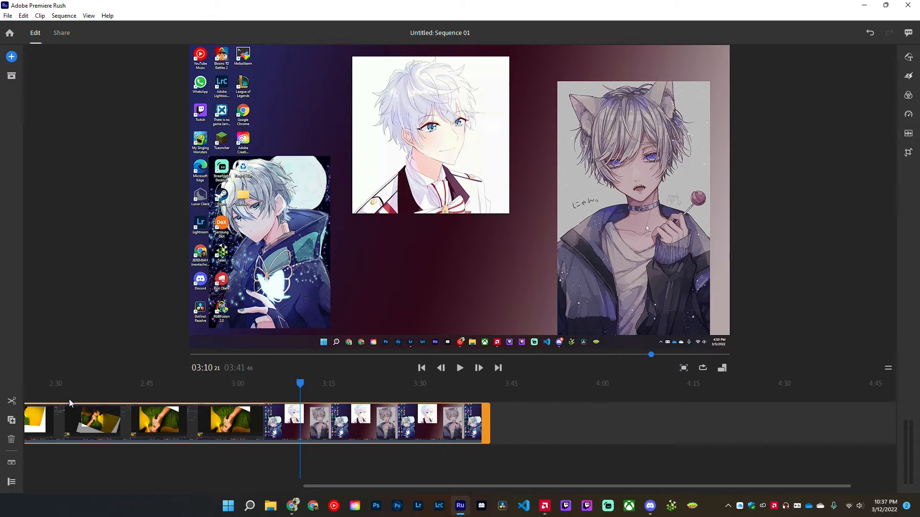
left_click(409, 413)
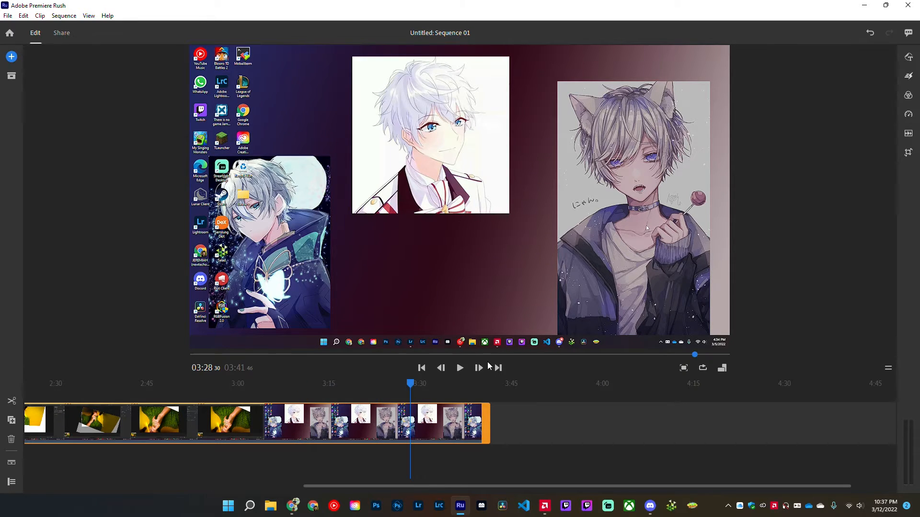
left_click(460, 369)
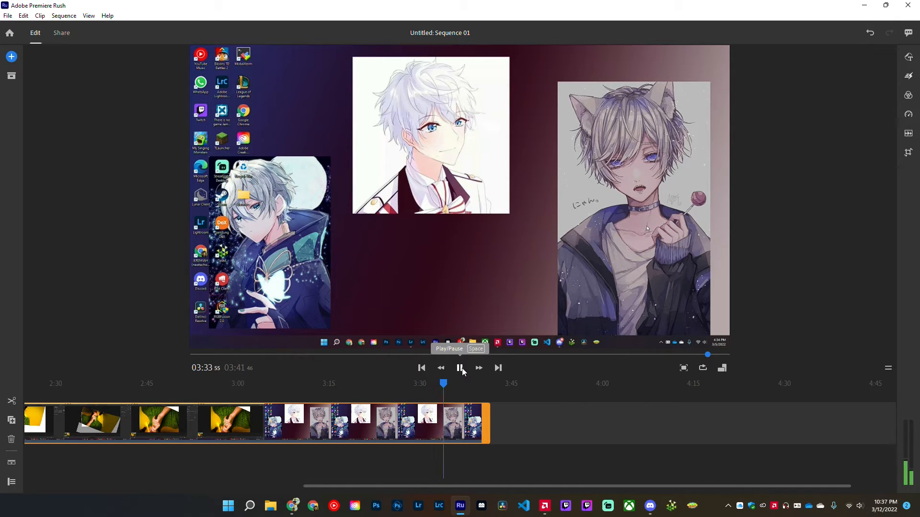
left_click(460, 369)
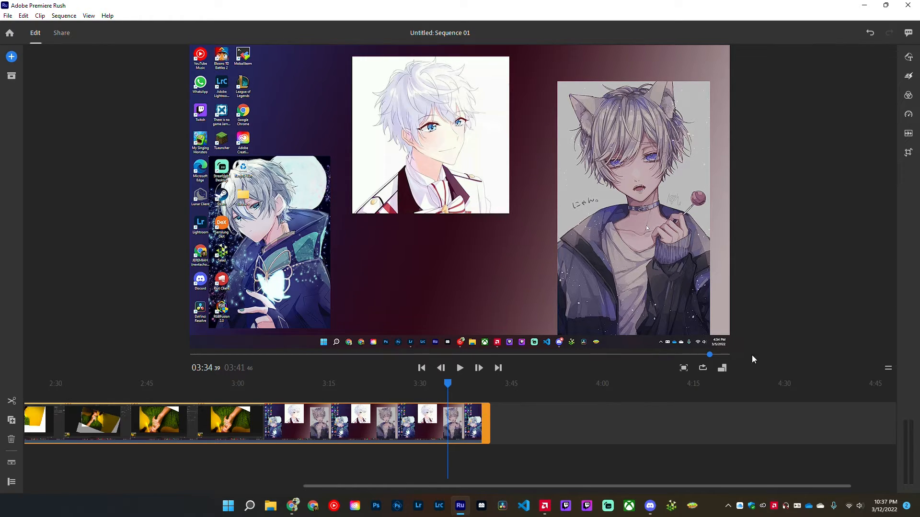
left_click(545, 506)
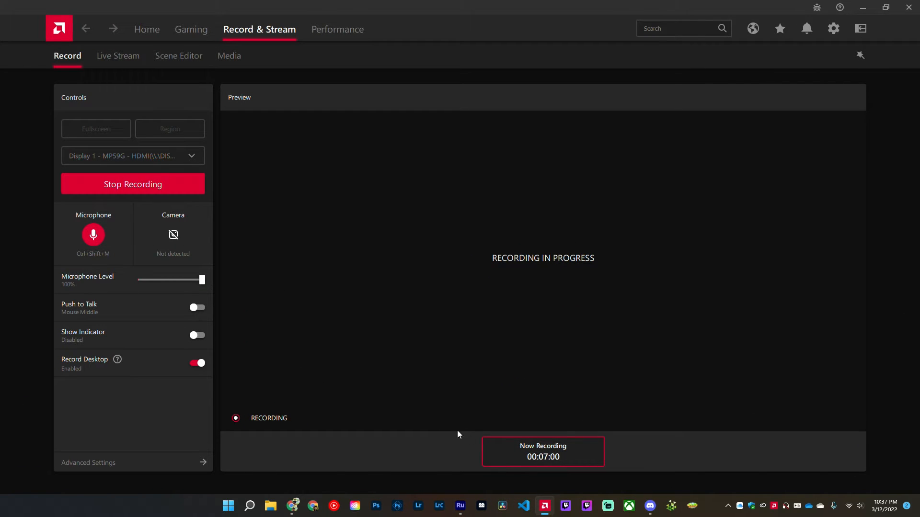
left_click(537, 503)
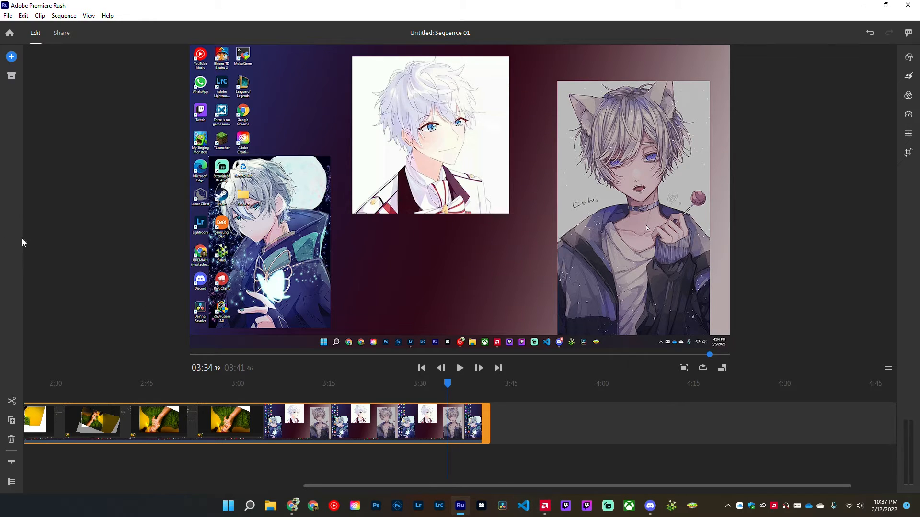
left_click(12, 57)
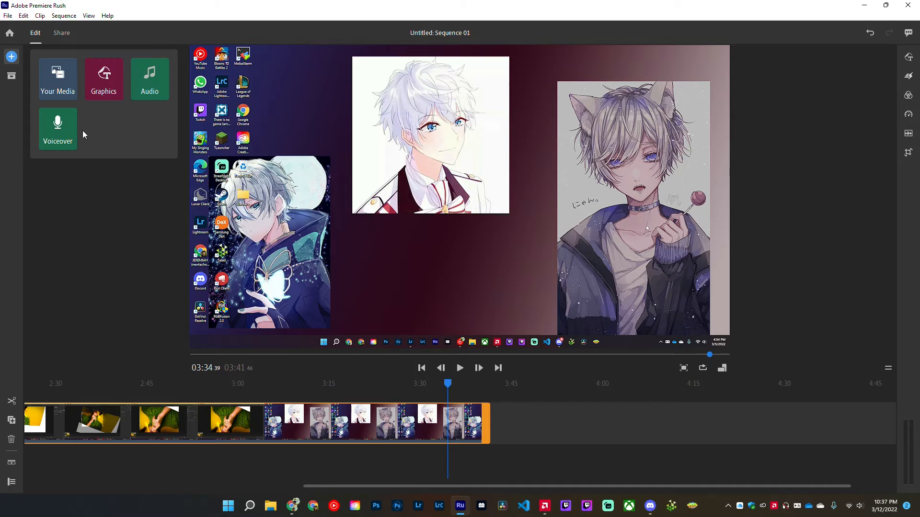
left_click(9, 56)
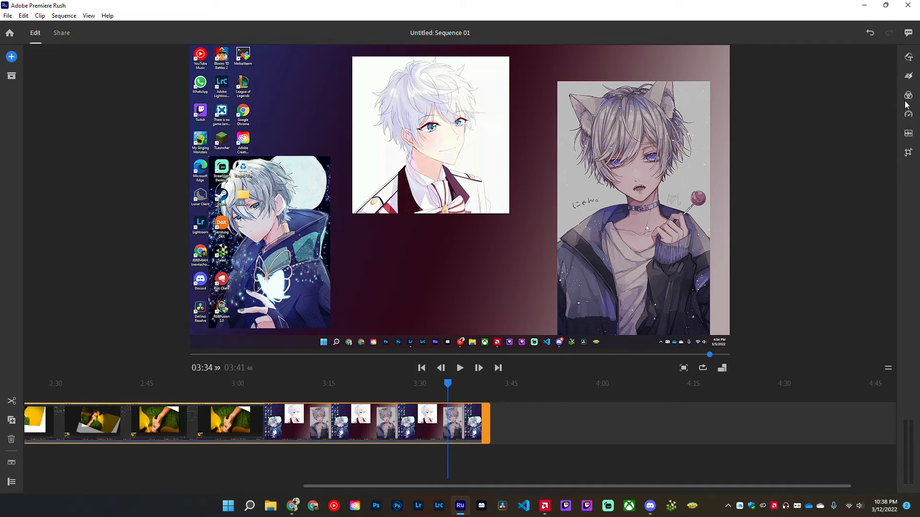
Step: Browse the stock soundtracks, sound effects and loops, selecting Elegant Harp and Flute Fanfare Chorus
left_click(908, 133)
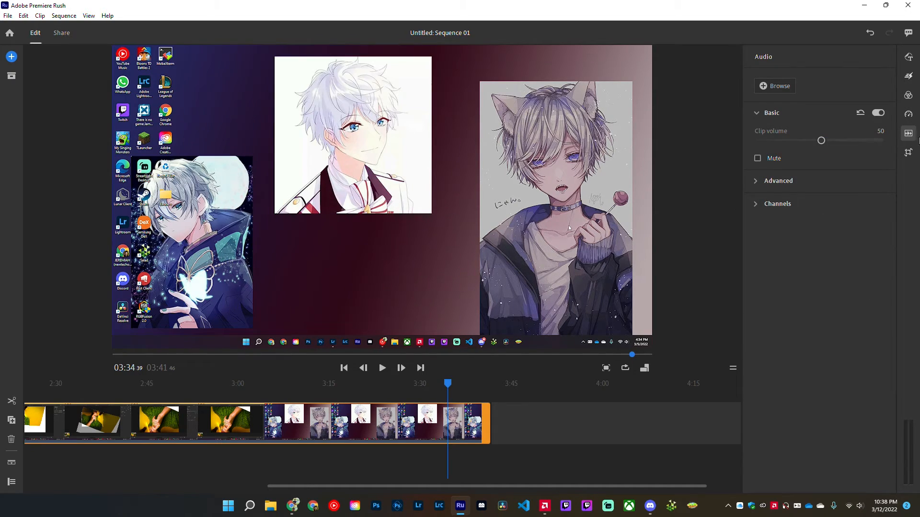
left_click(794, 89)
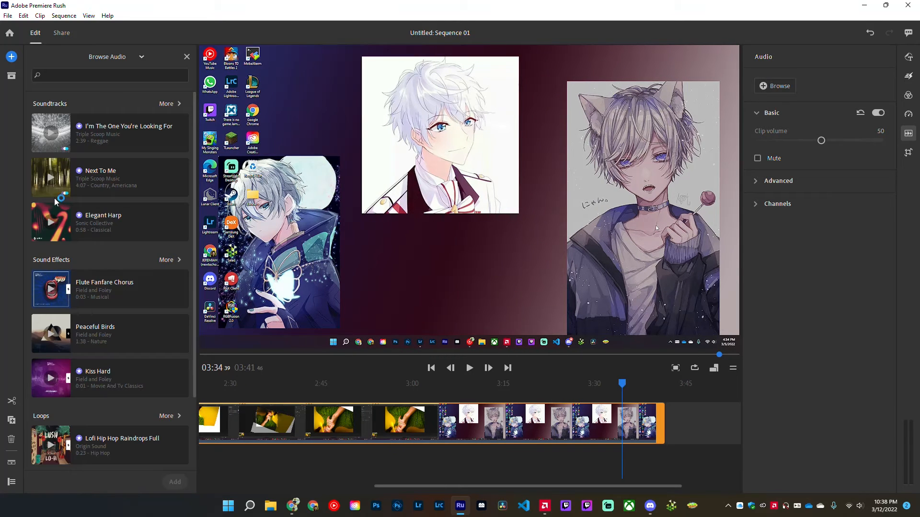
scroll(59, 161, "down", 3)
left_click(81, 131)
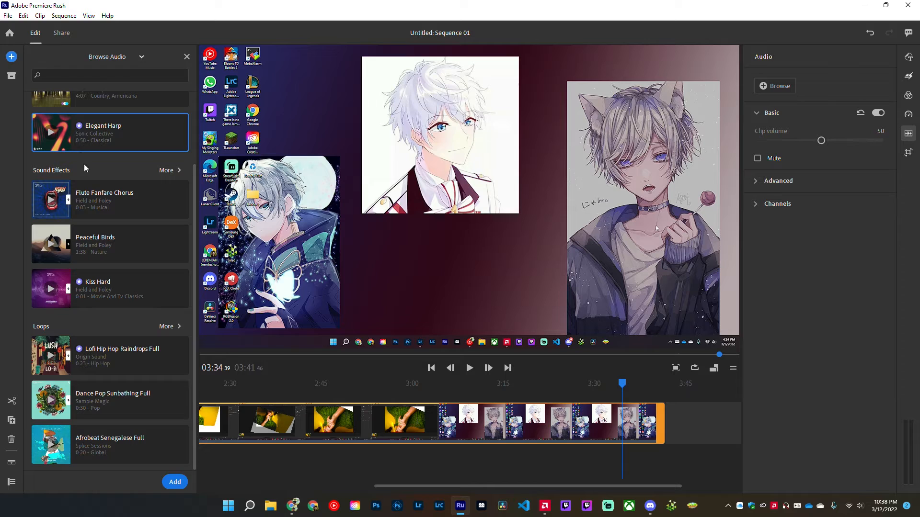
scroll(120, 209, "up", 2)
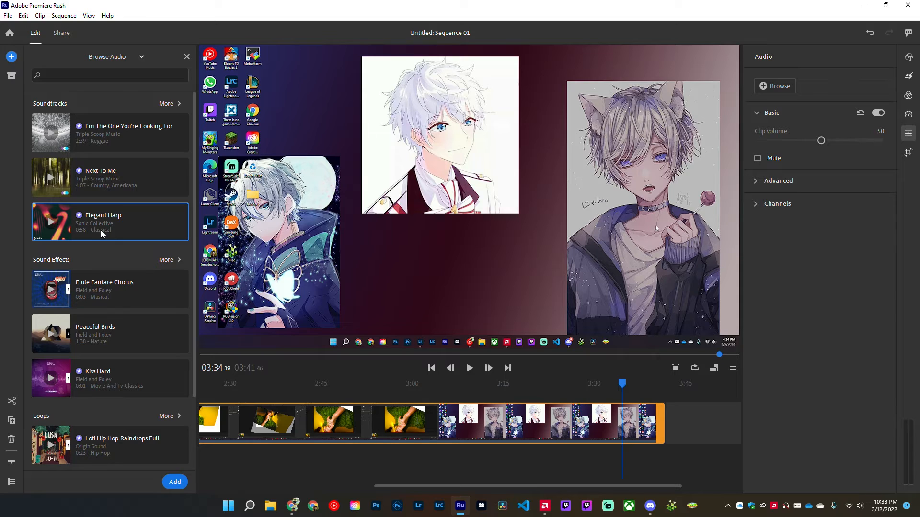
left_click(109, 282)
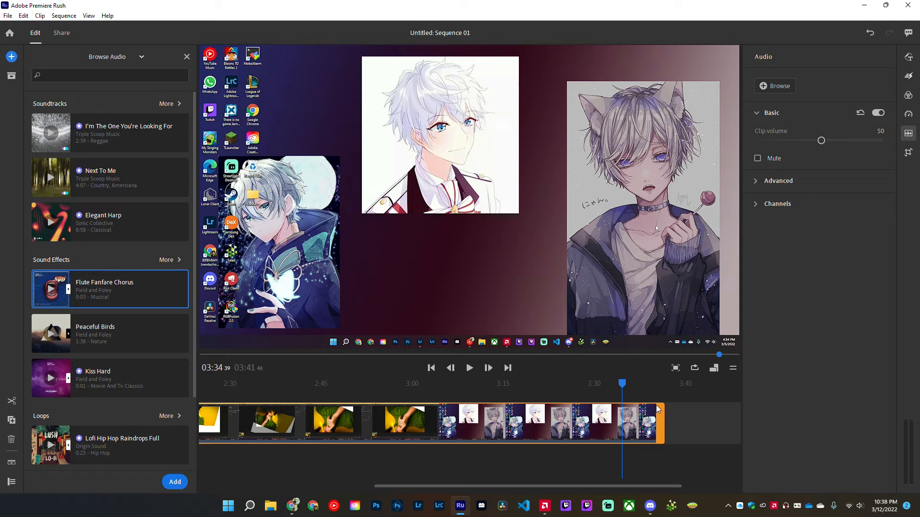
Step: Extend the end of the last video clip so the sequence ends at about 4:10, and return the playhead to about 0:04
left_click_drag(663, 424, 865, 355)
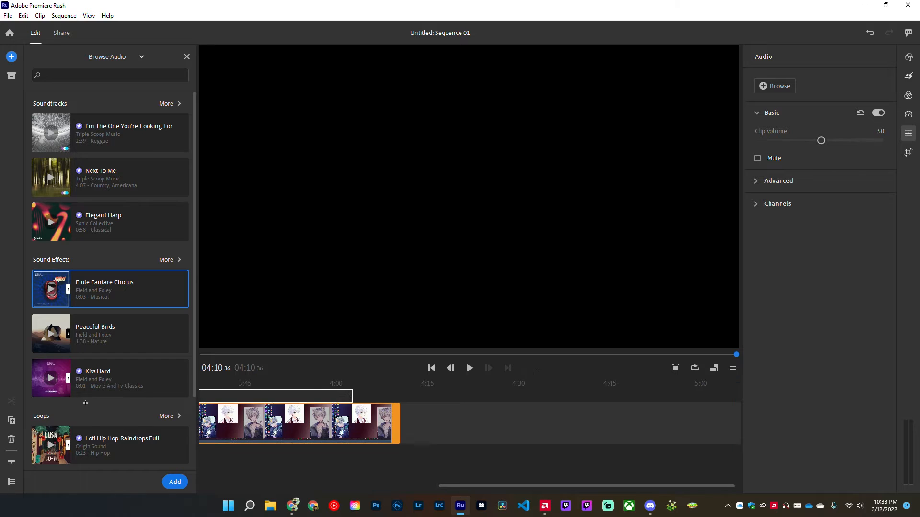
left_click(320, 400)
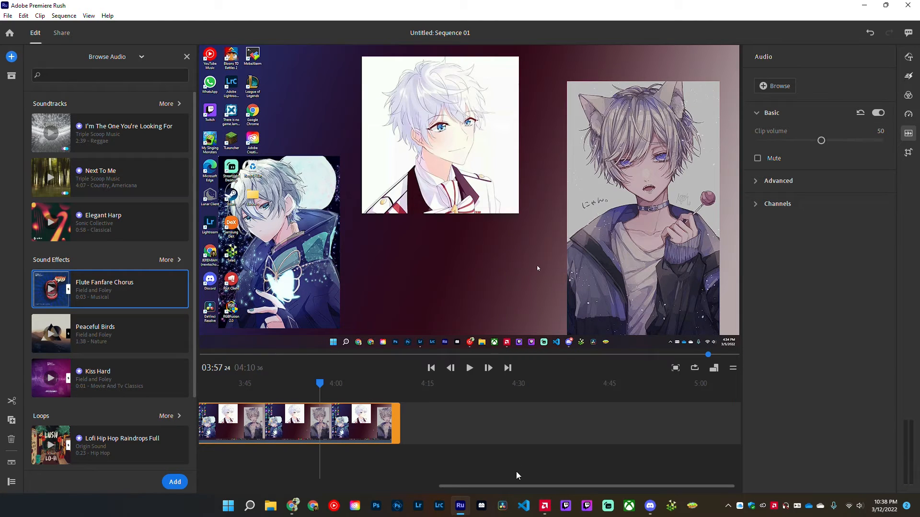
left_click_drag(527, 484, 128, 473)
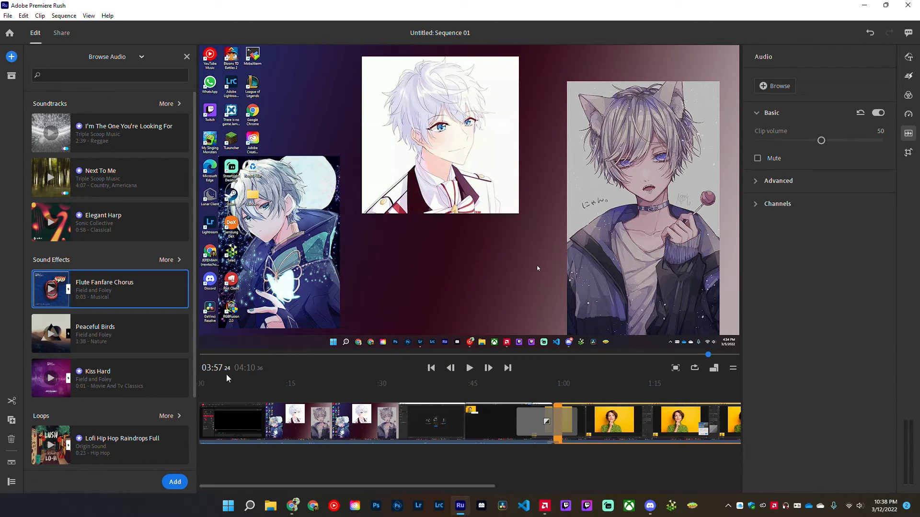
left_click(228, 387)
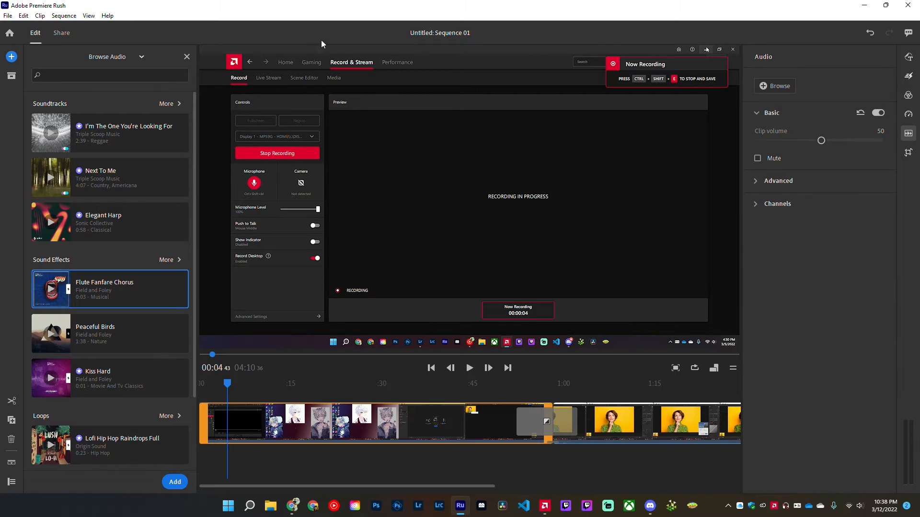
left_click(186, 57)
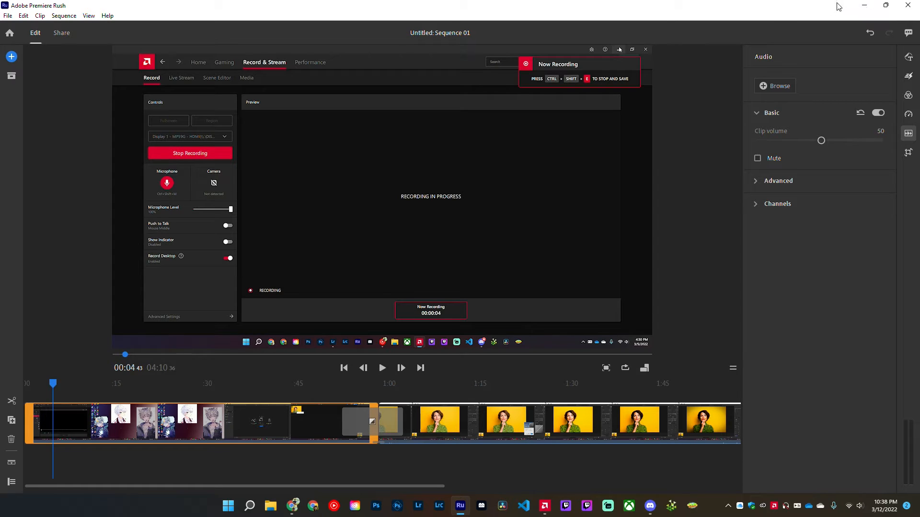
left_click(905, 133)
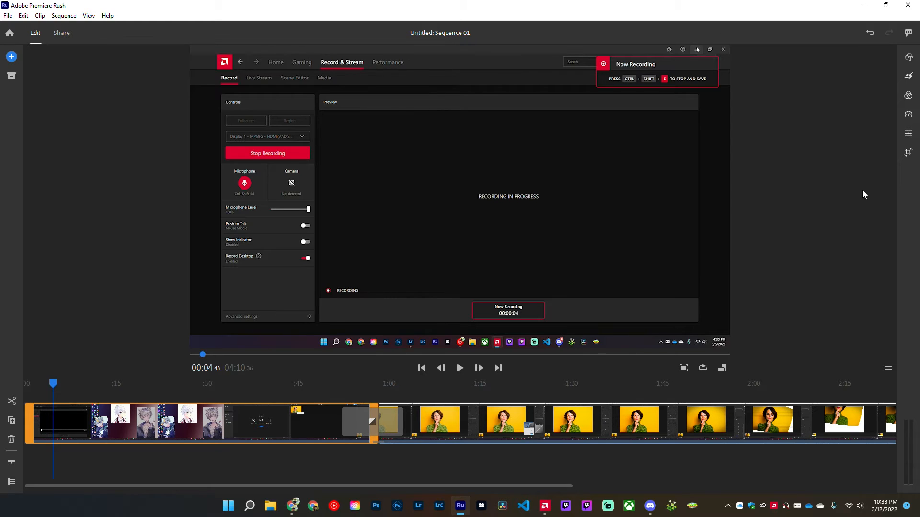
Step: Set the local export's file name to sample and check its Documents save folder
left_click(62, 32)
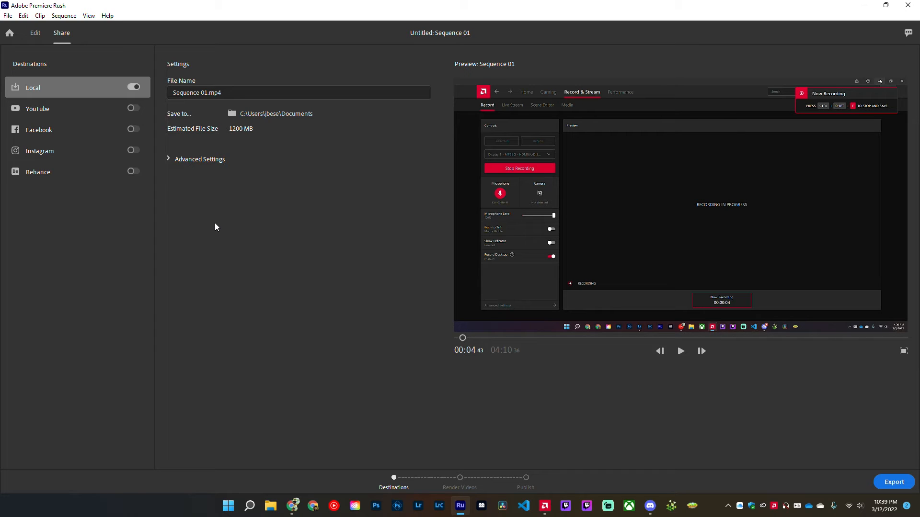
left_click(231, 92)
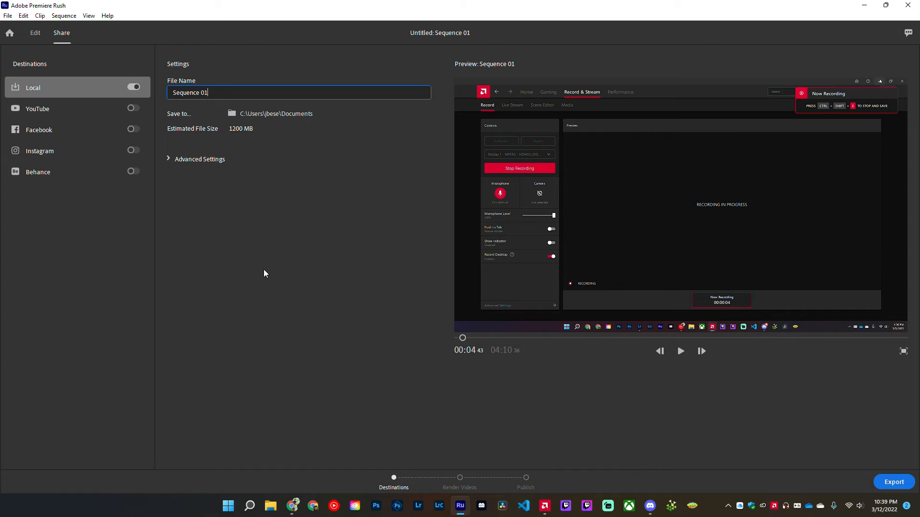
key("BackSpace")
key("BackSpace")
key("BackSpace")
key("BackSpace")
key("BackSpace")
key("BackSpace")
key("BackSpace")
key("BackSpace")
key("BackSpace")
key("BackSpace")
key("BackSpace")
type("sample")
key("Return")
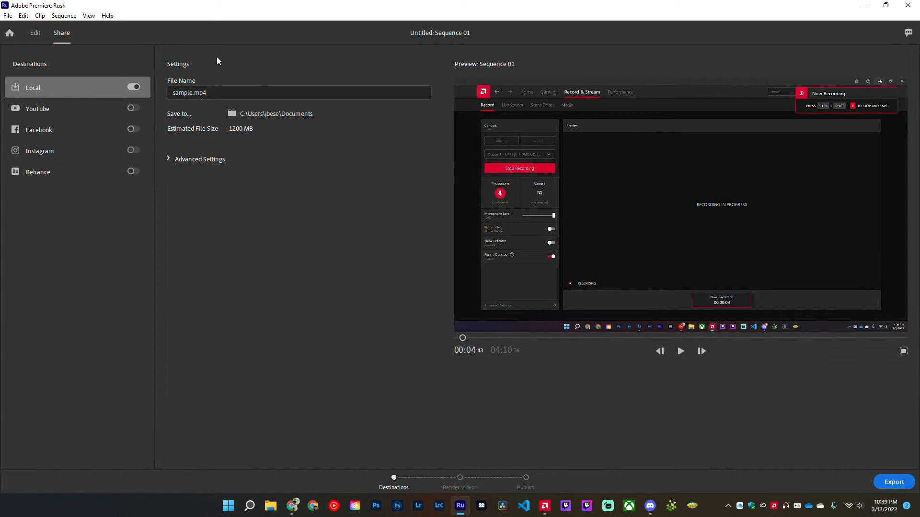
left_click(266, 115)
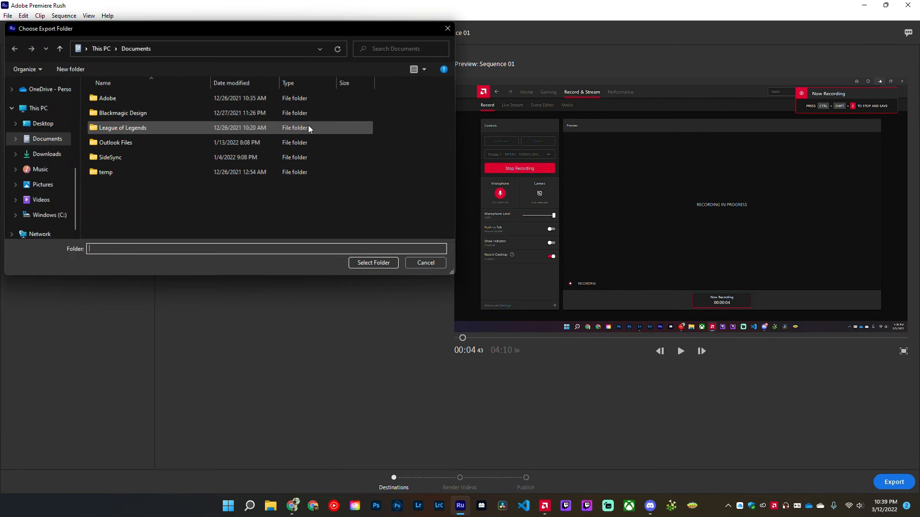
left_click(423, 263)
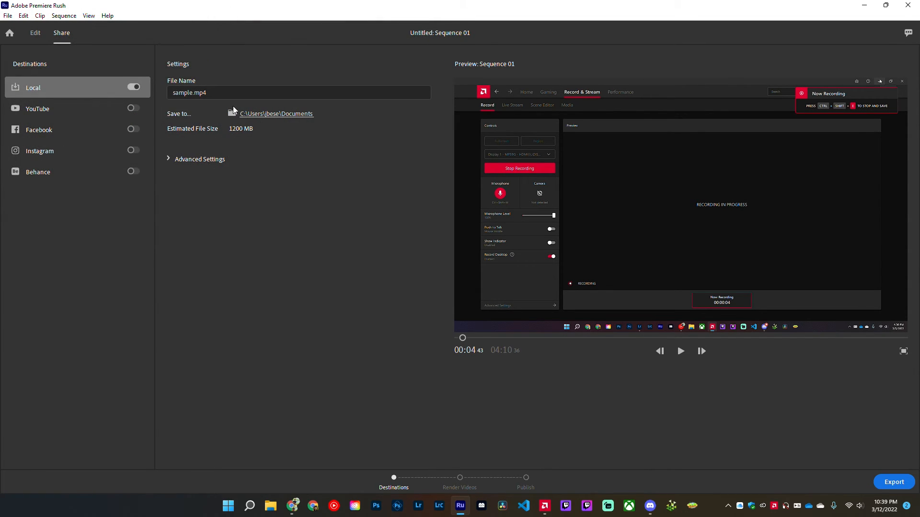
Step: Set the local export's preset to YouTube 1080p Full HD in the advanced export settings
left_click(168, 158)
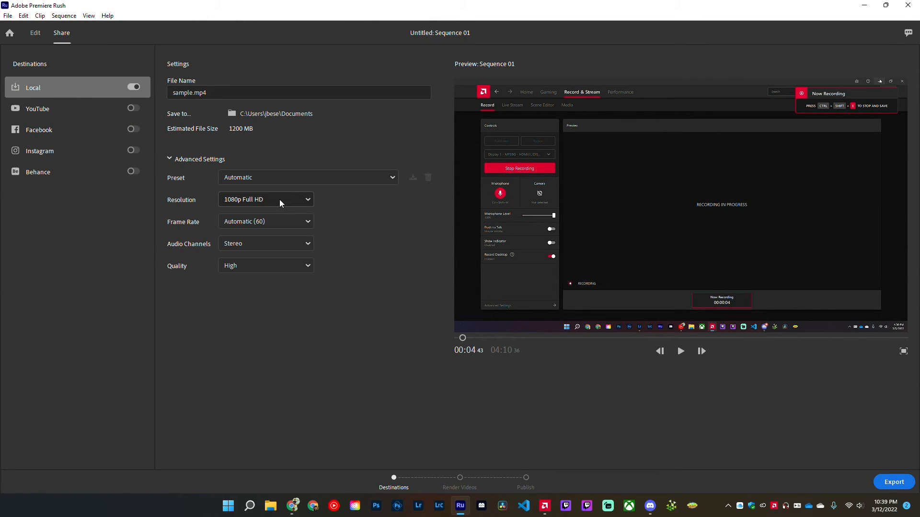
left_click(261, 180)
left_click(262, 193)
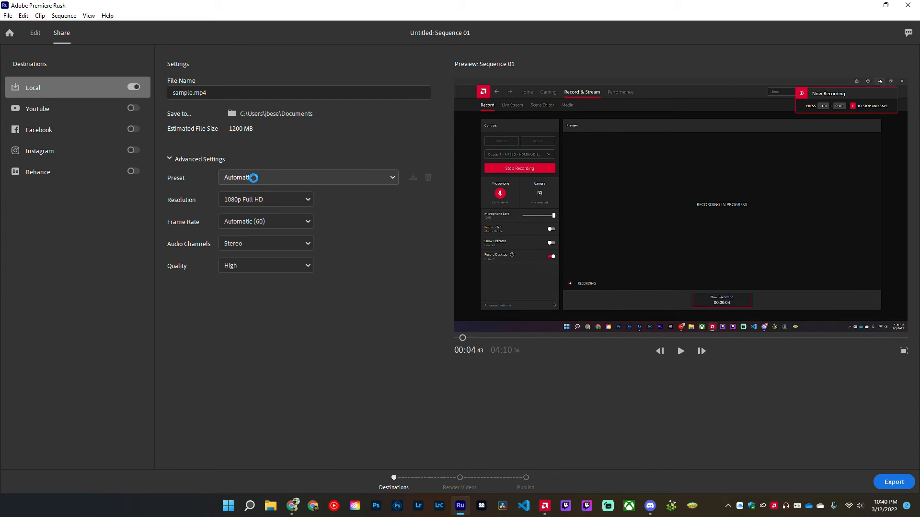
left_click(254, 178)
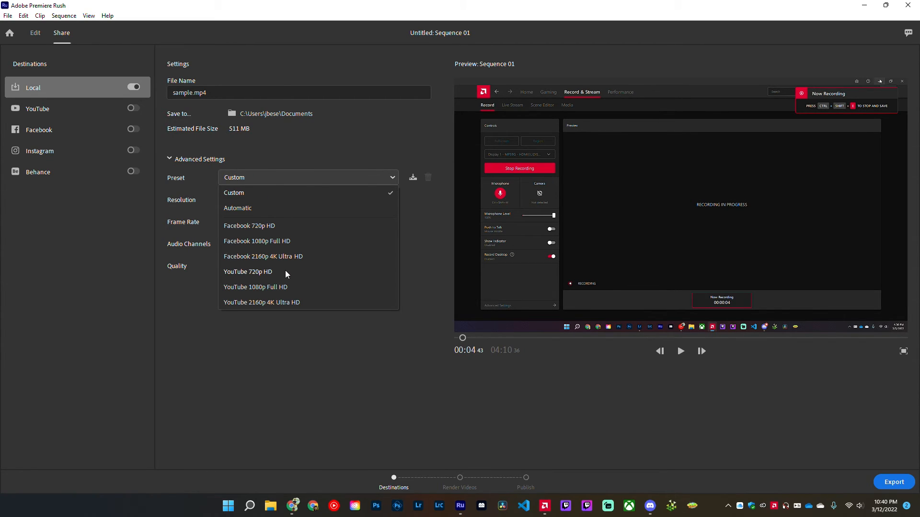
left_click(285, 272)
left_click(268, 178)
left_click(276, 288)
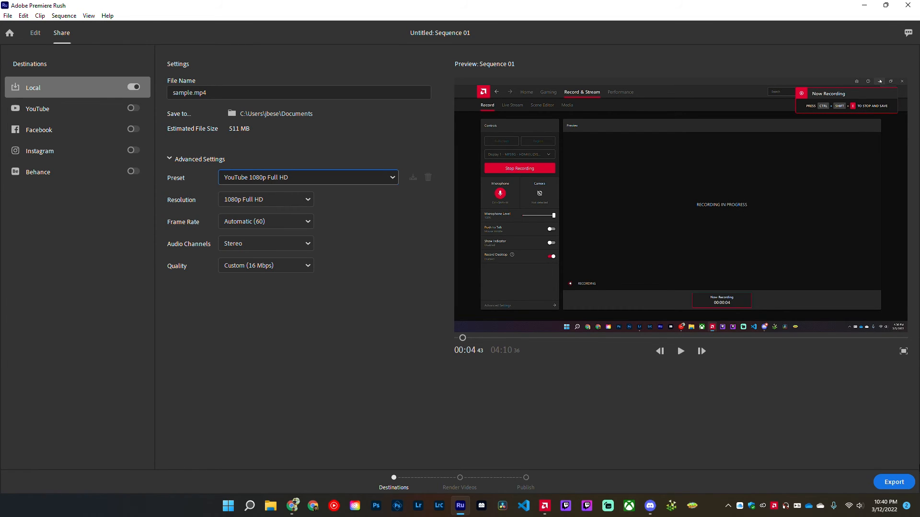
Step: Start exporting the sequence as a local file and cancel the rendering
left_click(894, 482)
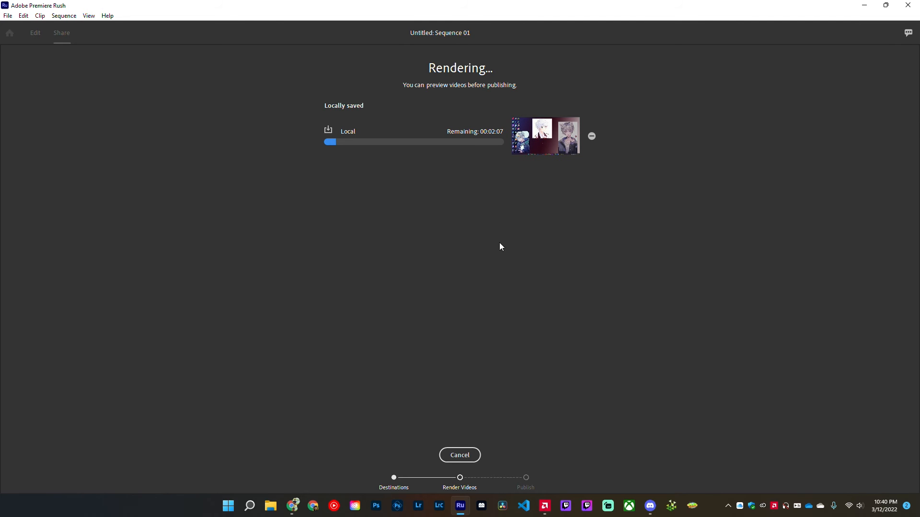
left_click(460, 454)
left_click(494, 284)
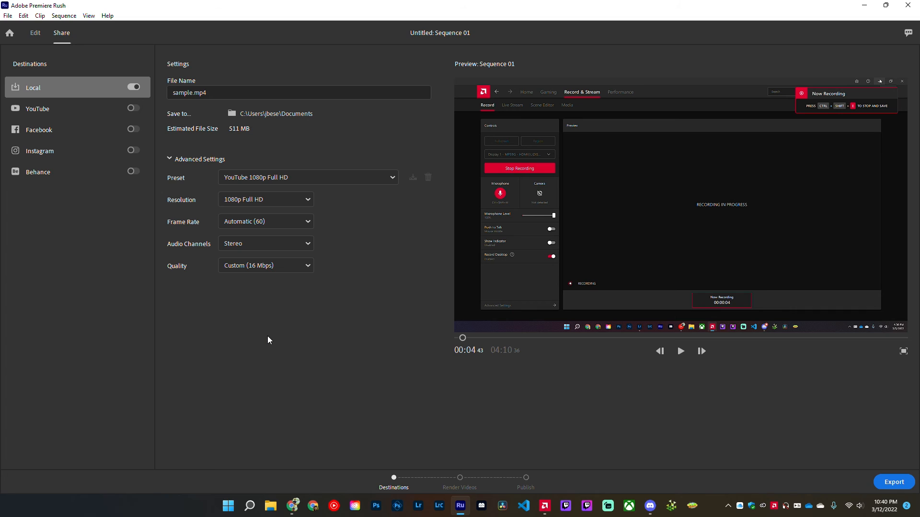
key("super+d")
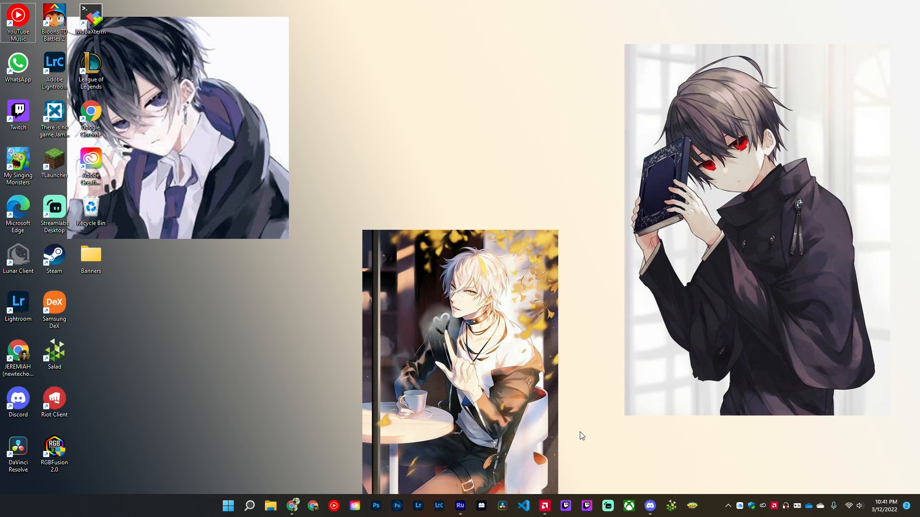
left_click(501, 453)
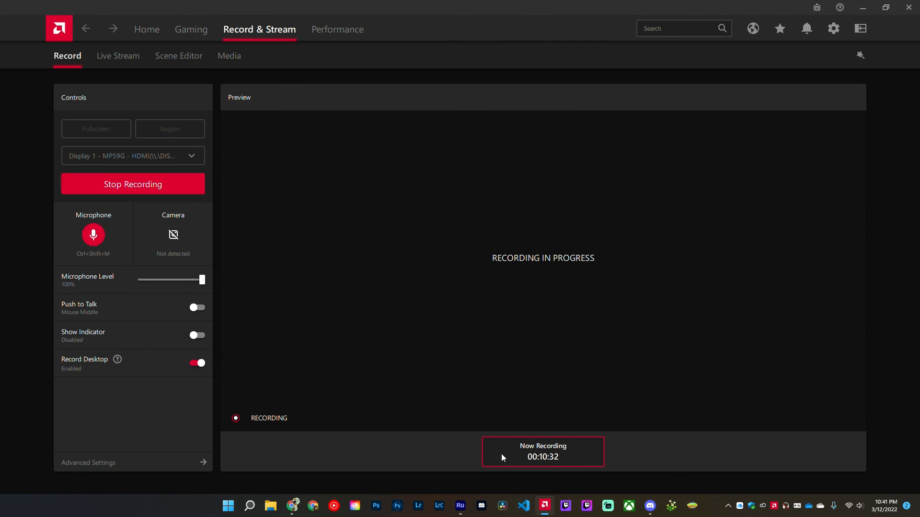